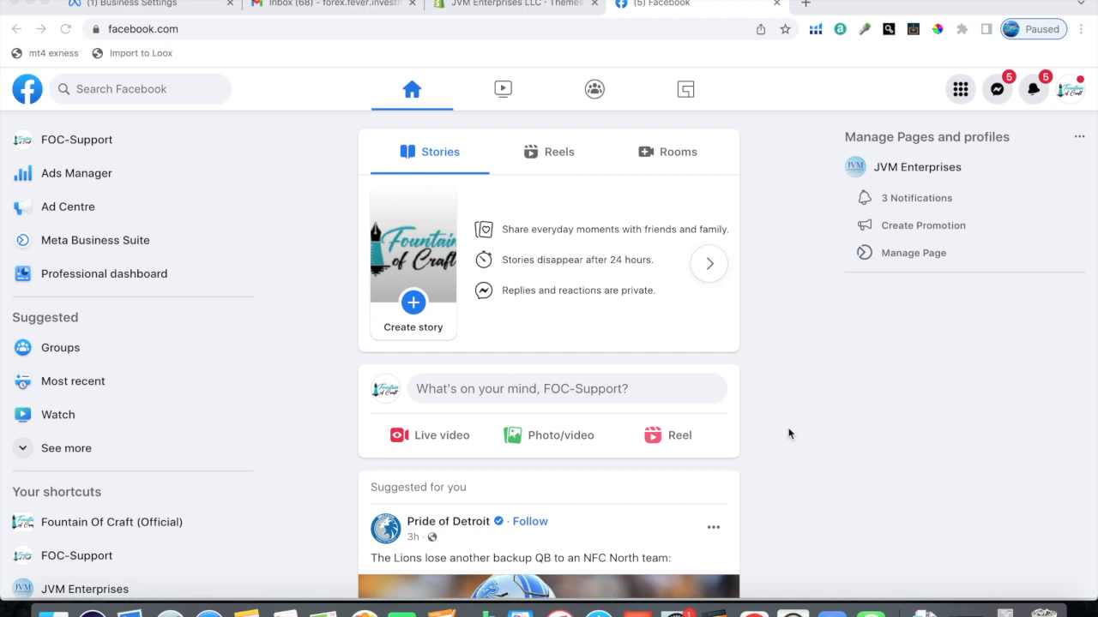
# Step: Look over the Facebook menu and the account creation option for Meta business tools, and switch to the Meta Business settings
pyautogui.click(960, 89)
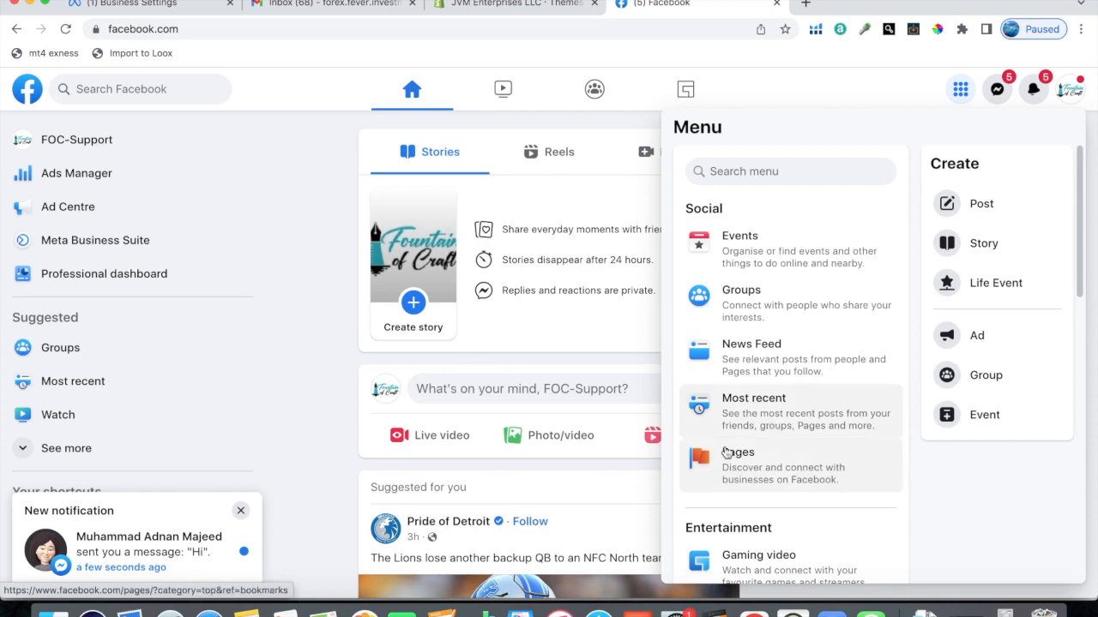
pyautogui.click(926, 611)
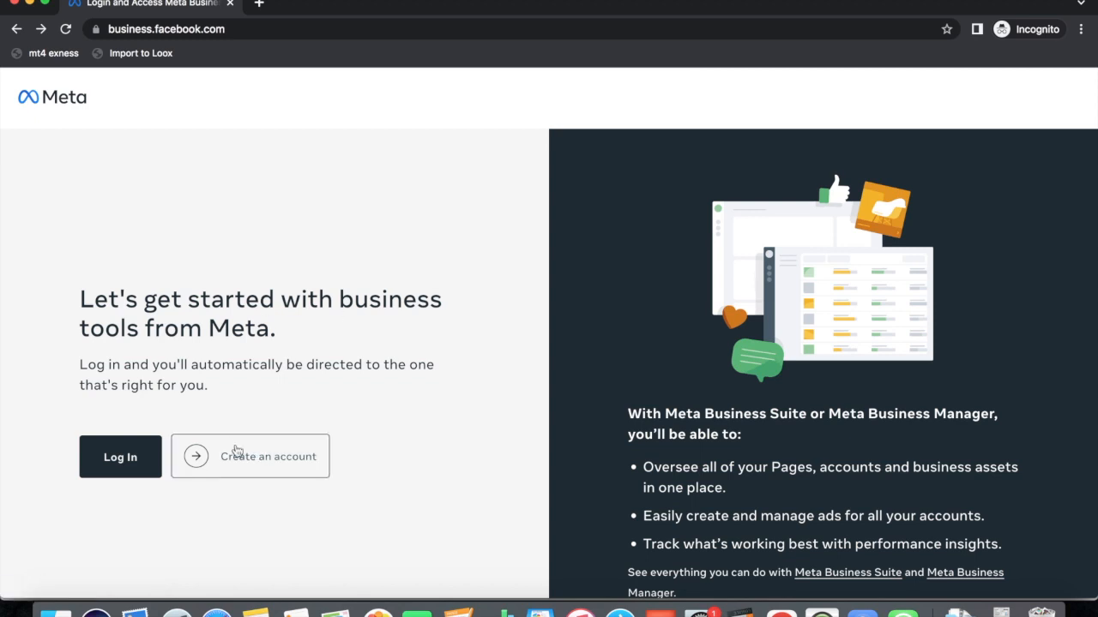
pyautogui.click(239, 460)
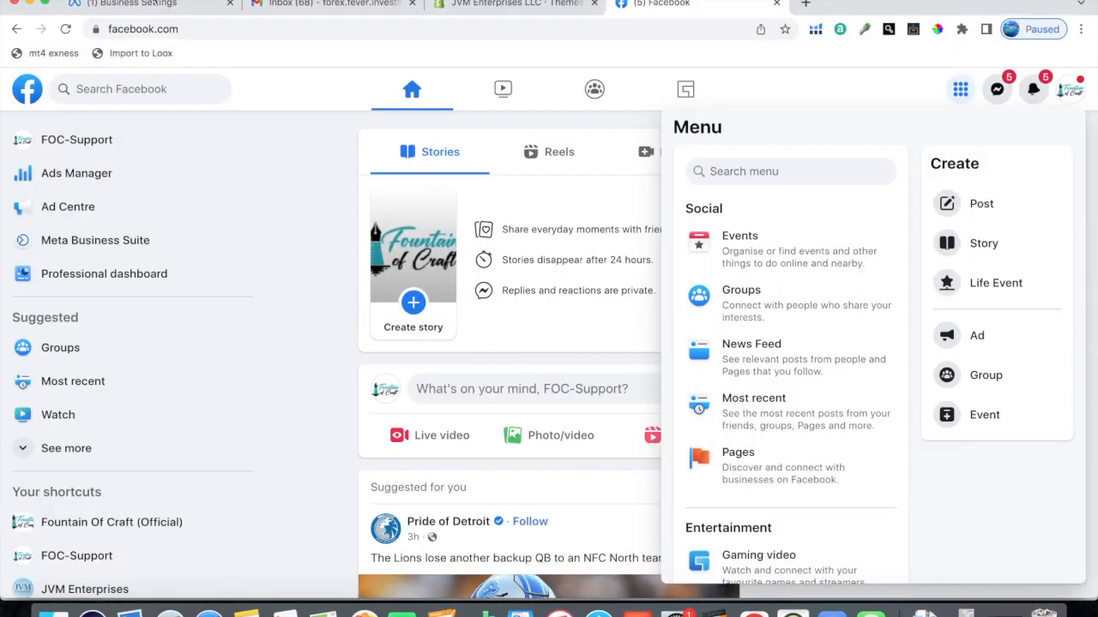
pyautogui.click(125, 11)
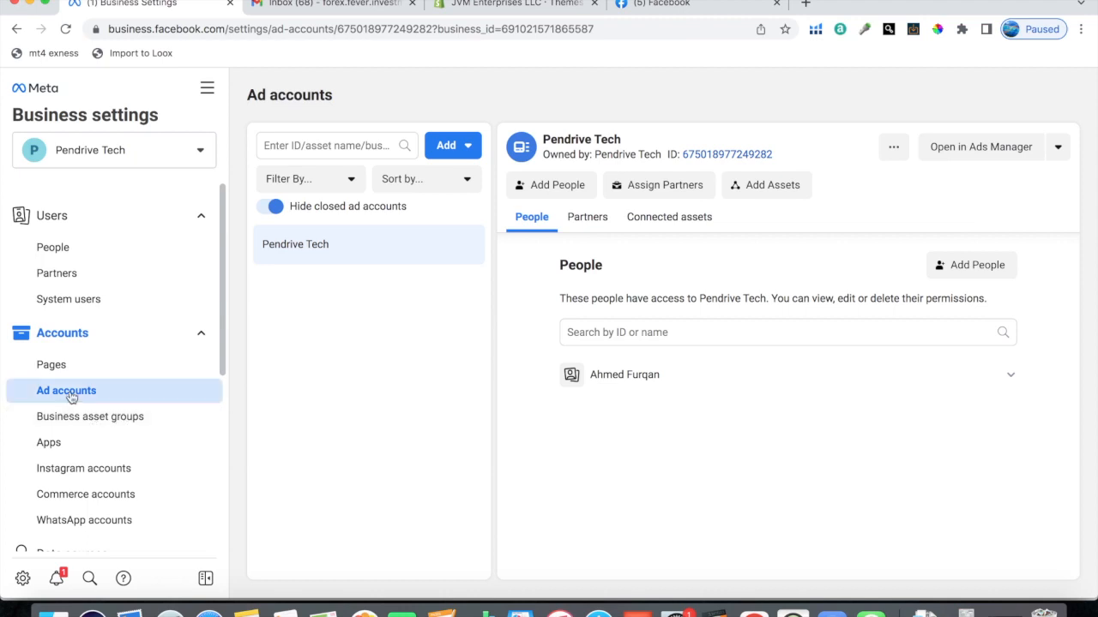
pyautogui.click(448, 147)
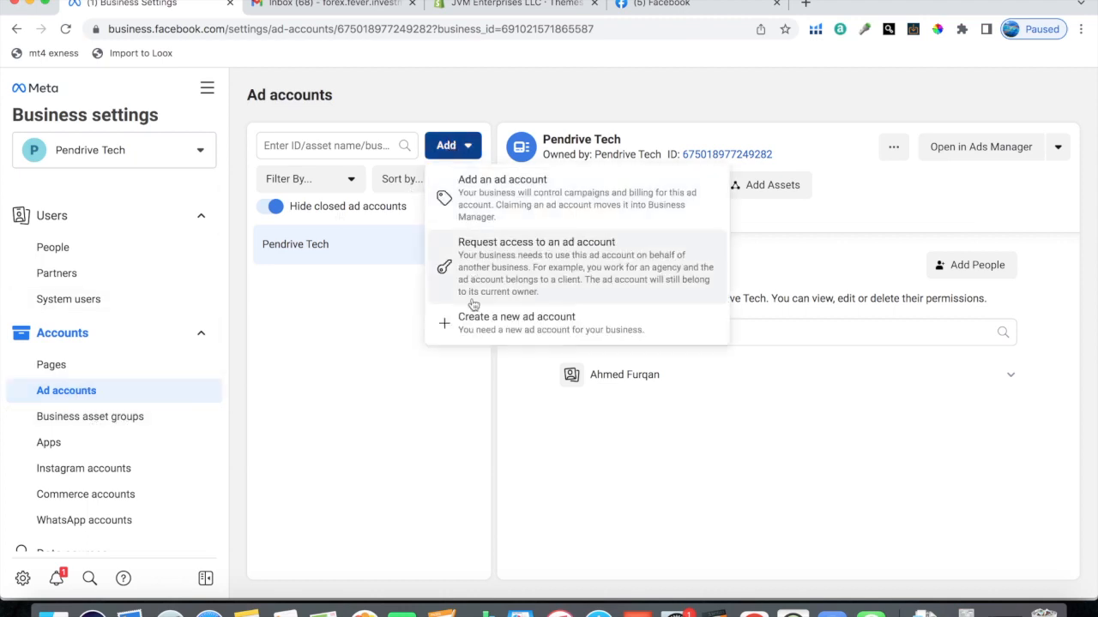
pyautogui.click(498, 321)
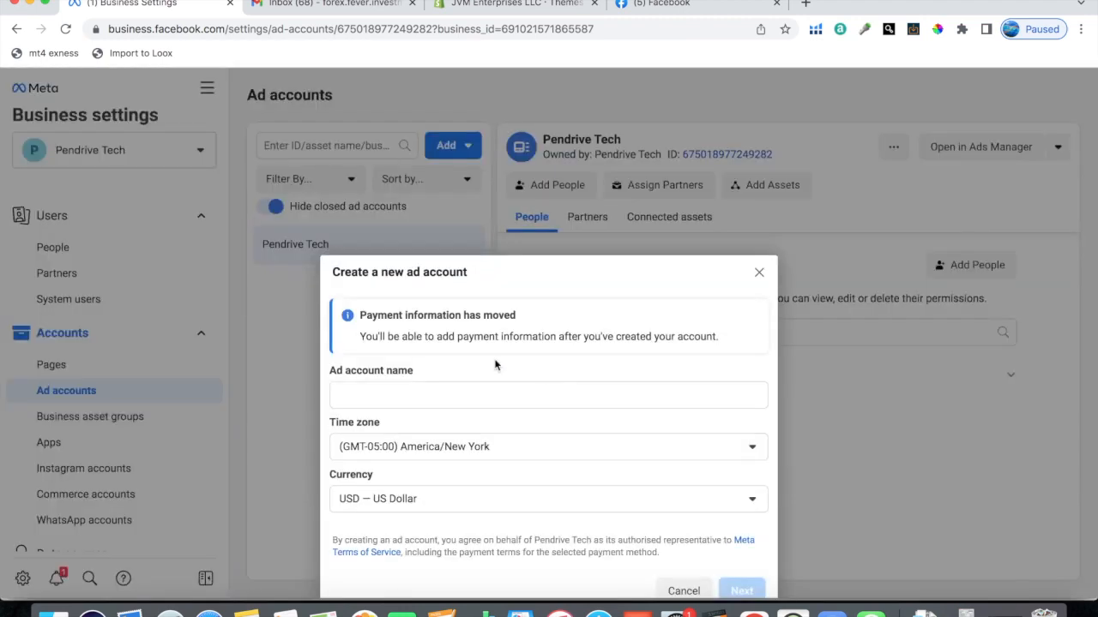
pyautogui.click(404, 351)
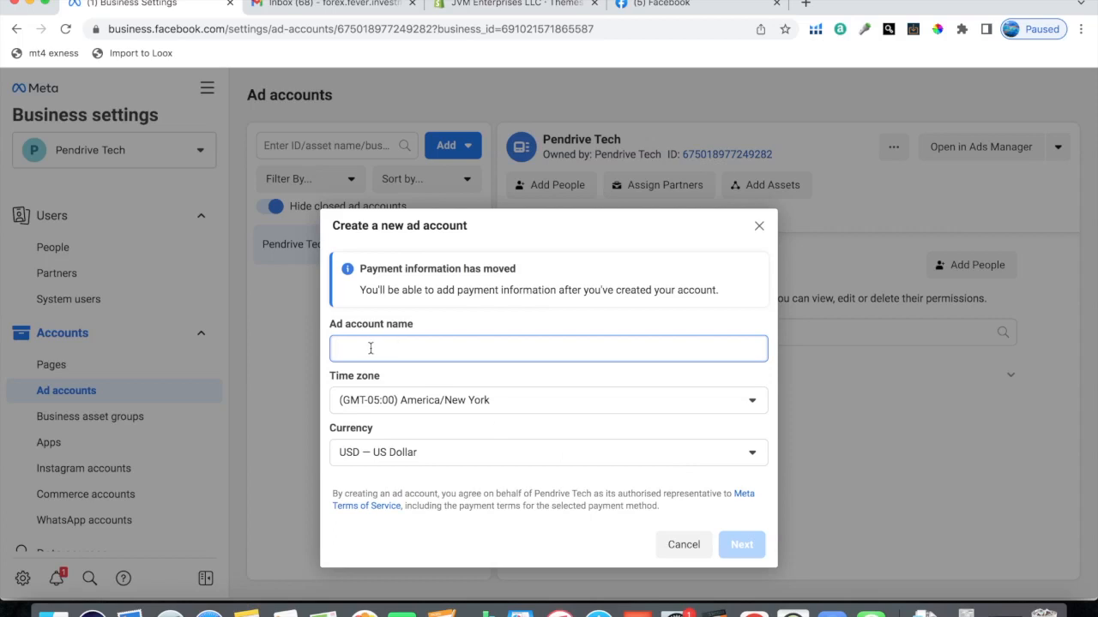
pyautogui.write('hjgjhghj')
pyautogui.click(497, 461)
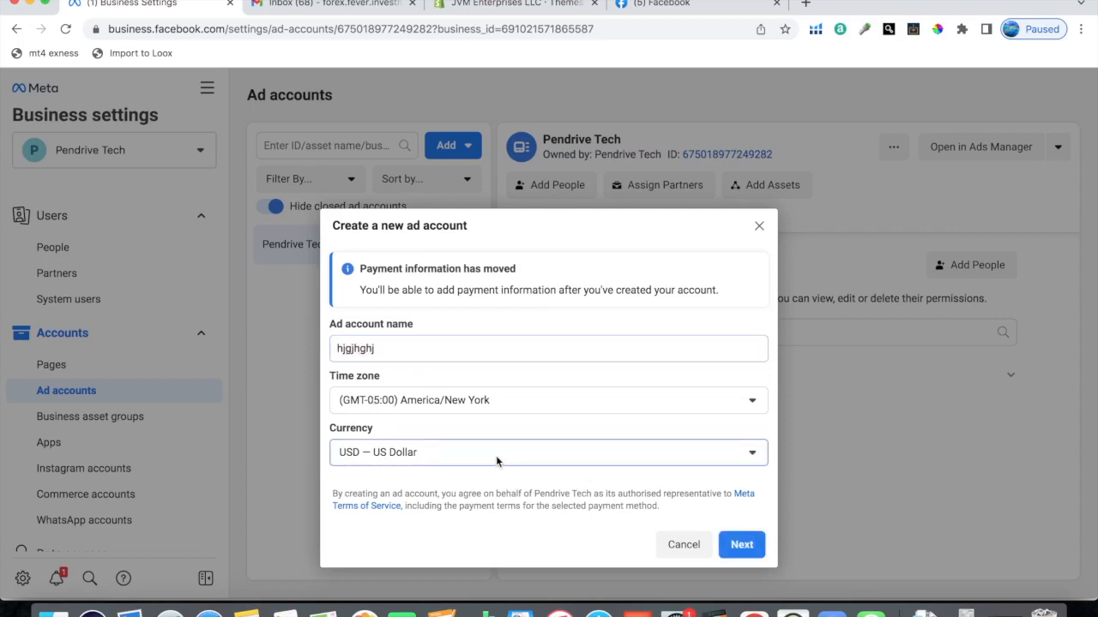
pyautogui.scroll(-3, 371, 309)
pyautogui.scroll(-6, 371, 308)
pyautogui.scroll(-5, 371, 309)
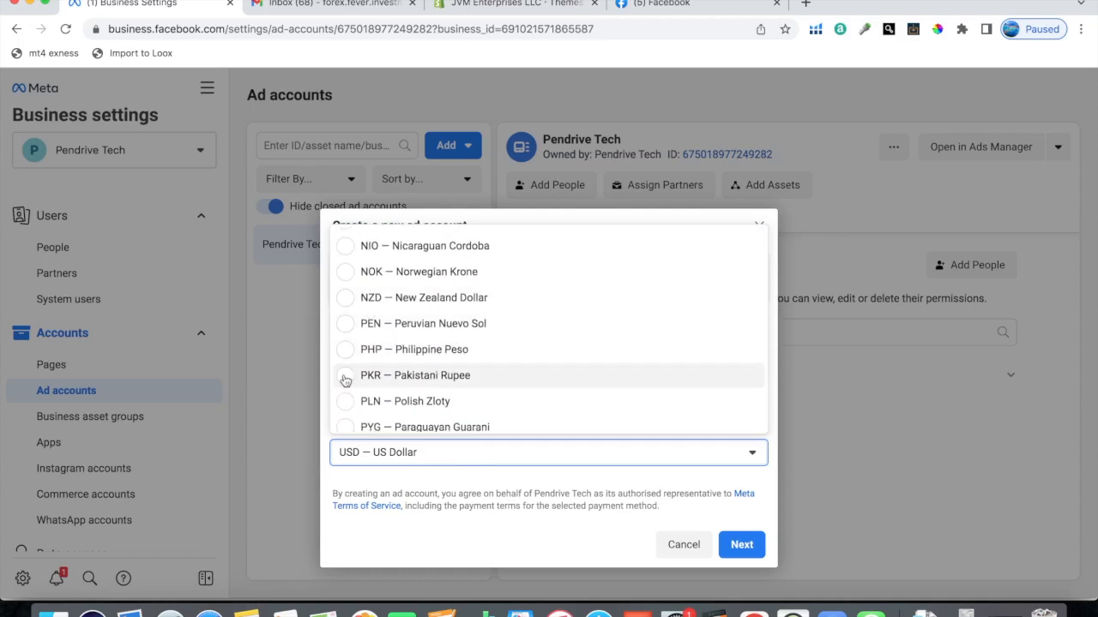
pyautogui.click(346, 378)
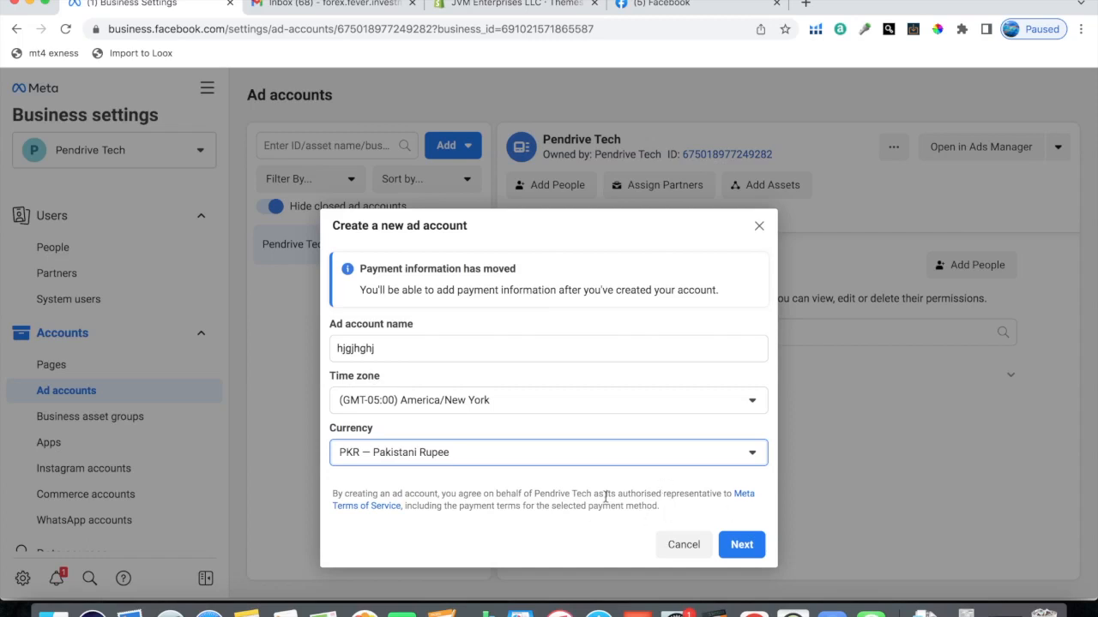
pyautogui.click(739, 546)
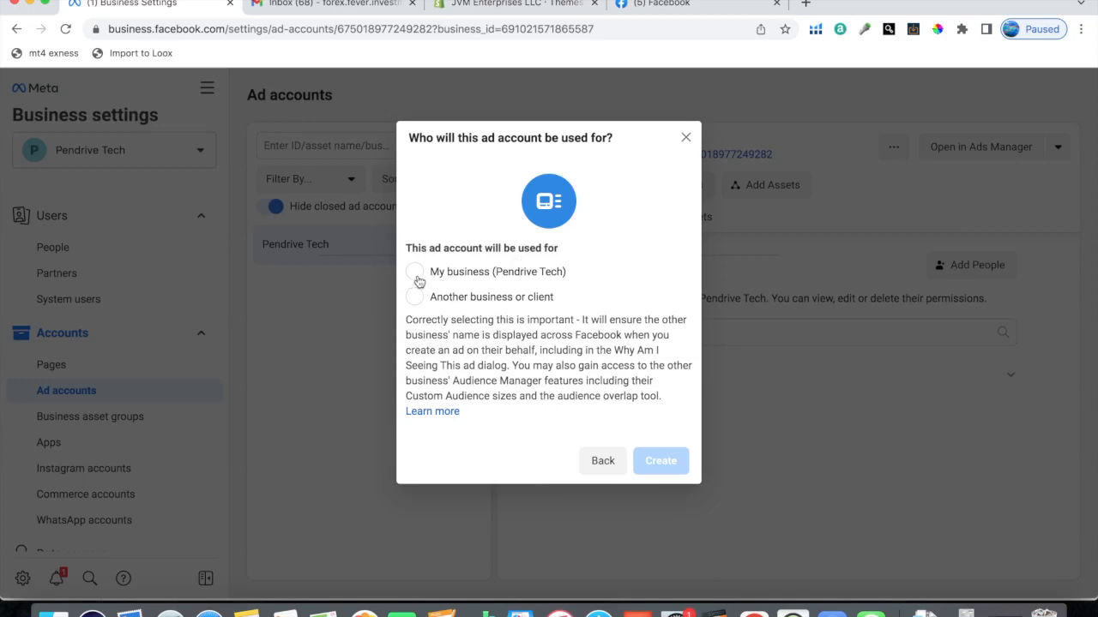
pyautogui.click(686, 139)
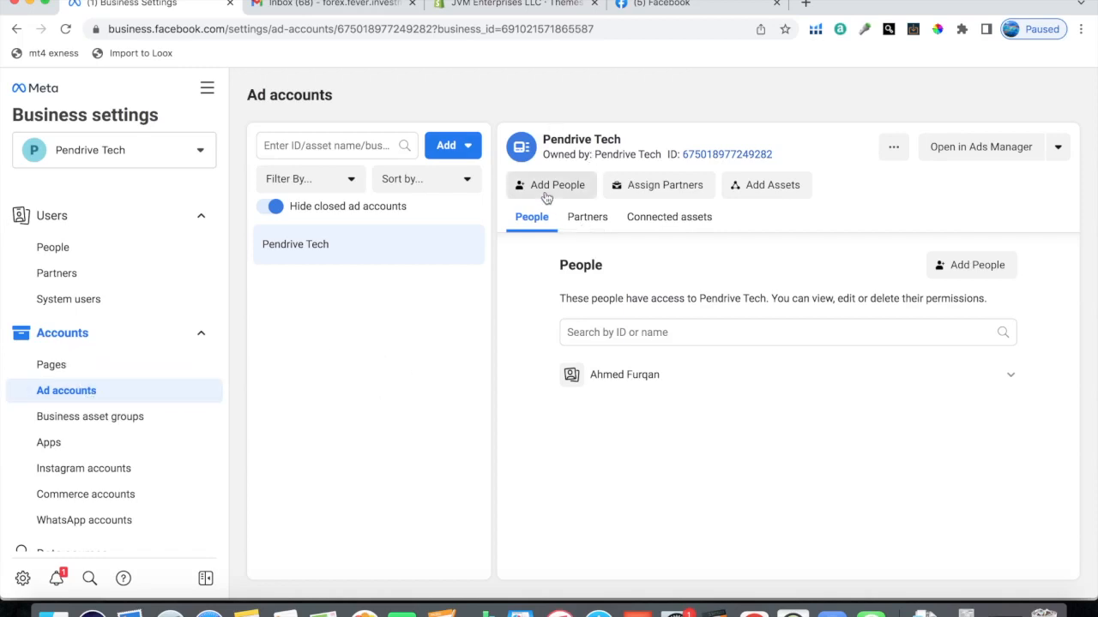
pyautogui.click(546, 190)
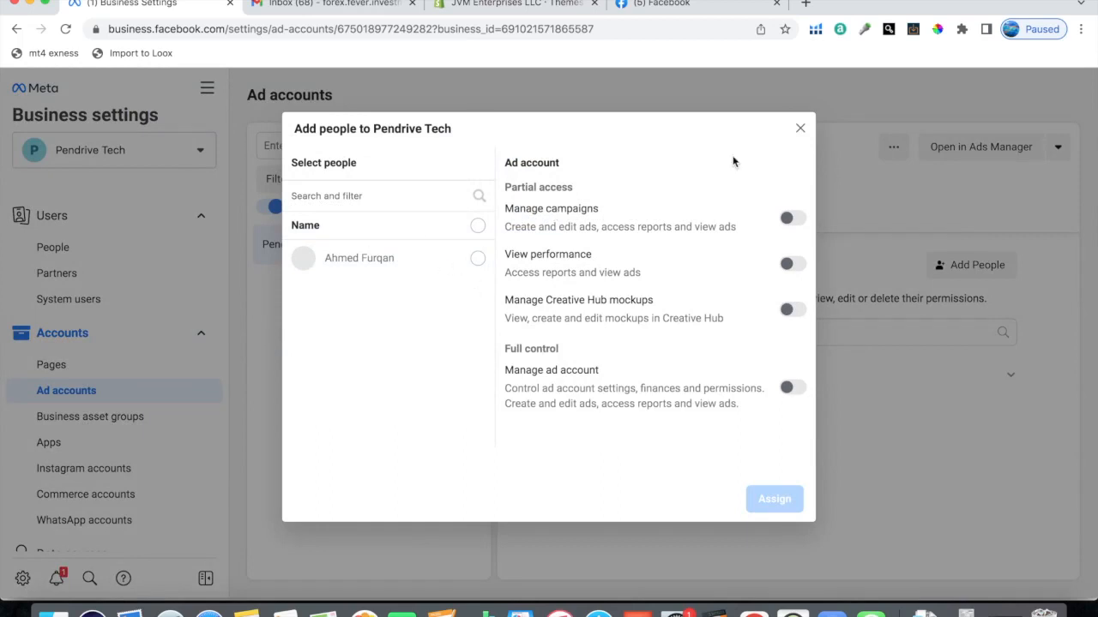
pyautogui.click(798, 130)
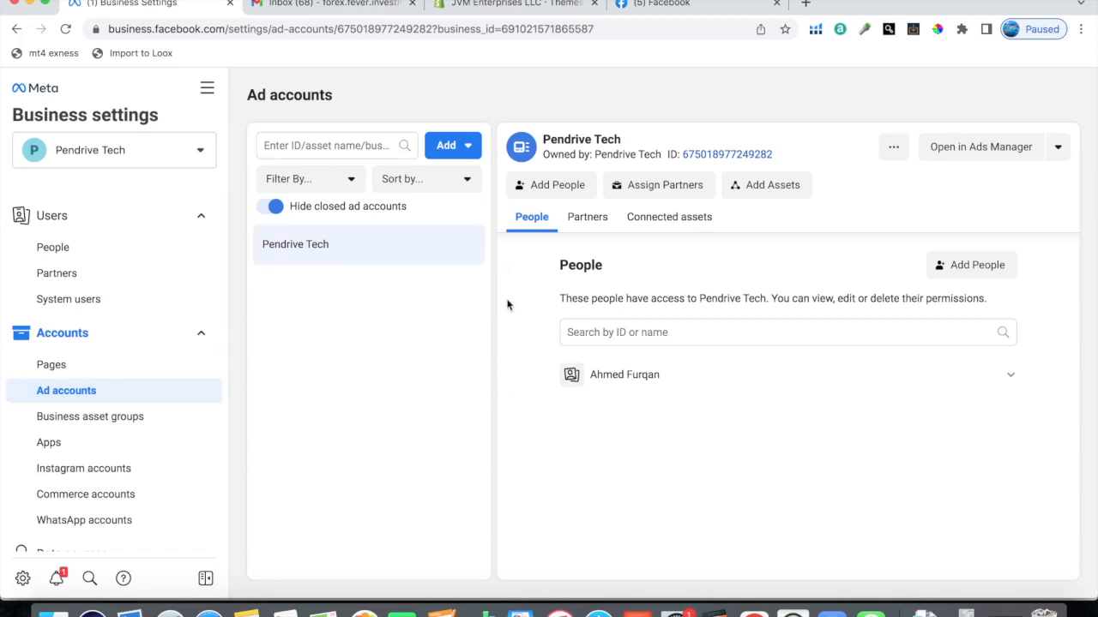
# Step: Create a pixel named "jvm enterprises" in the business data sources, leaving its website URL empty
pyautogui.scroll(-5, 138, 420)
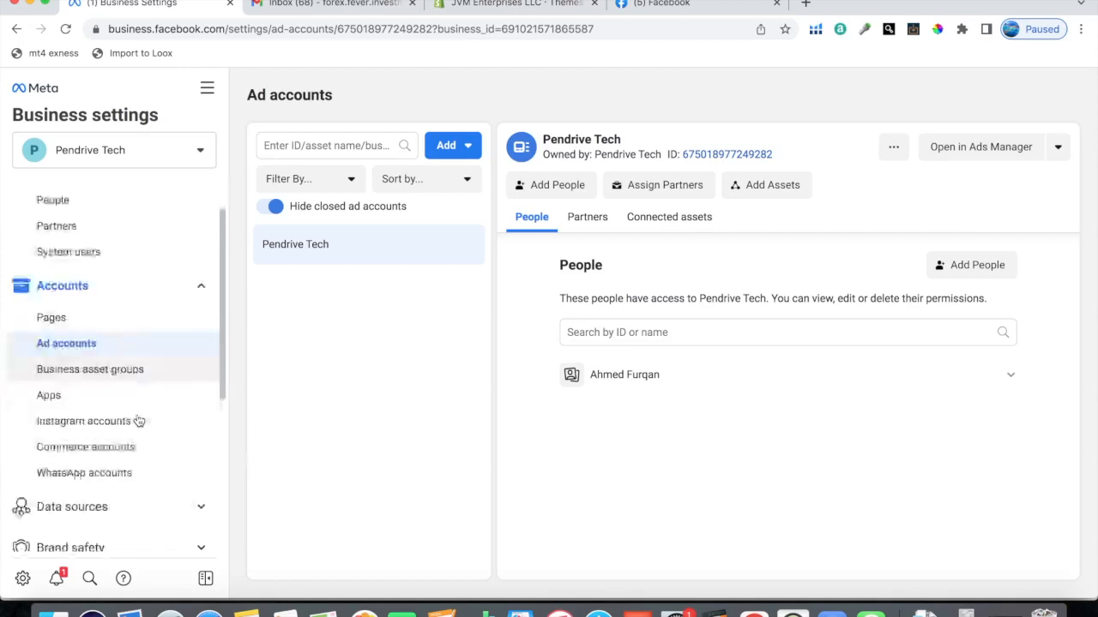
pyautogui.click(78, 318)
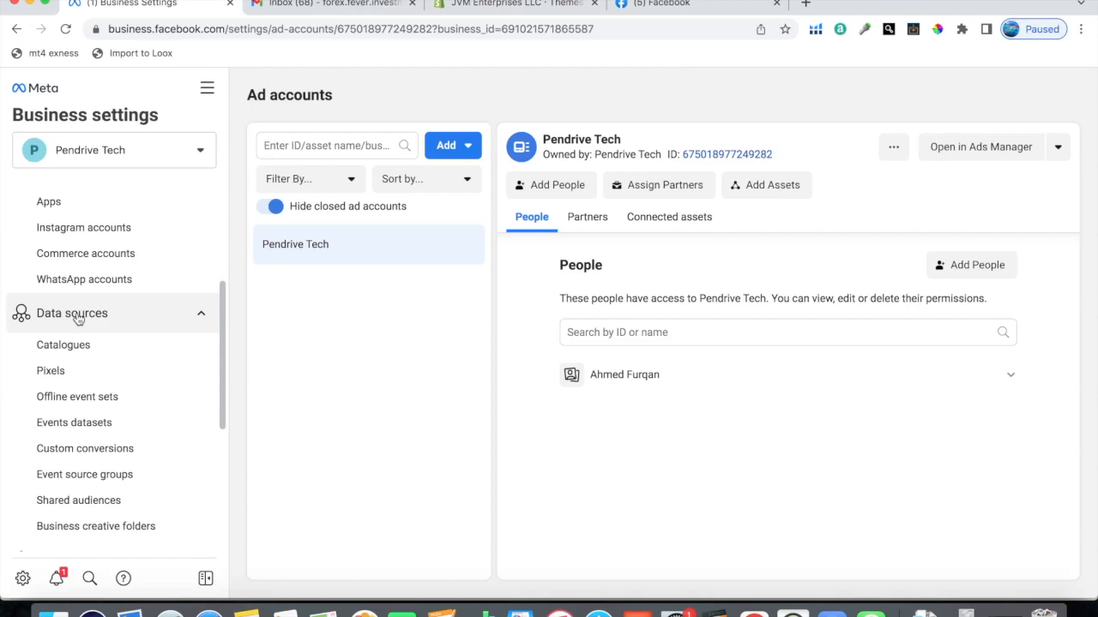
pyautogui.click(53, 372)
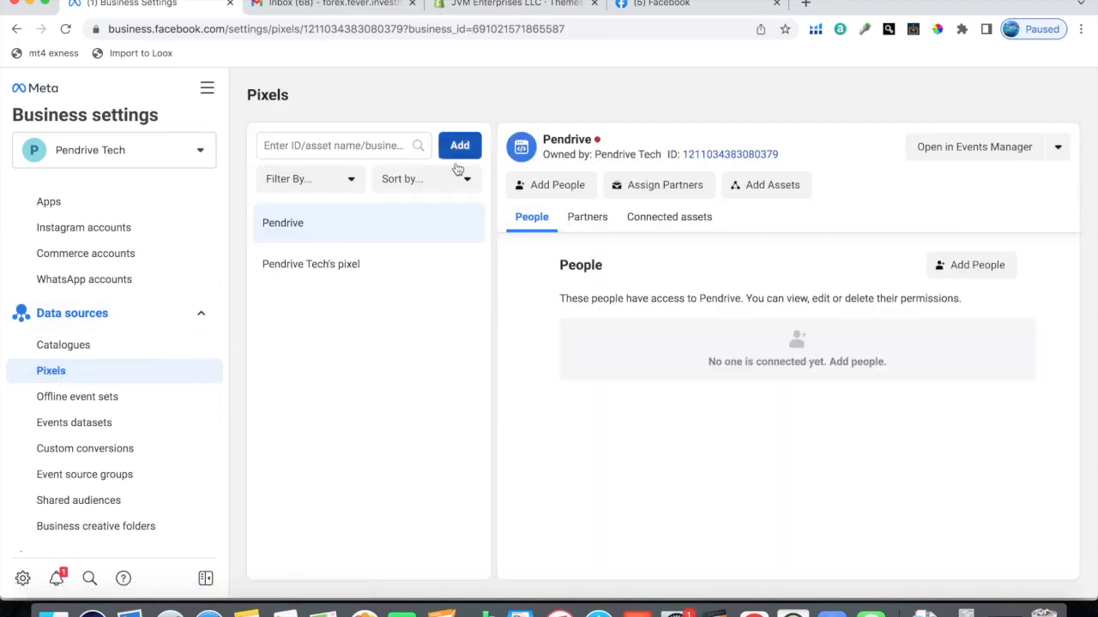
pyautogui.click(460, 148)
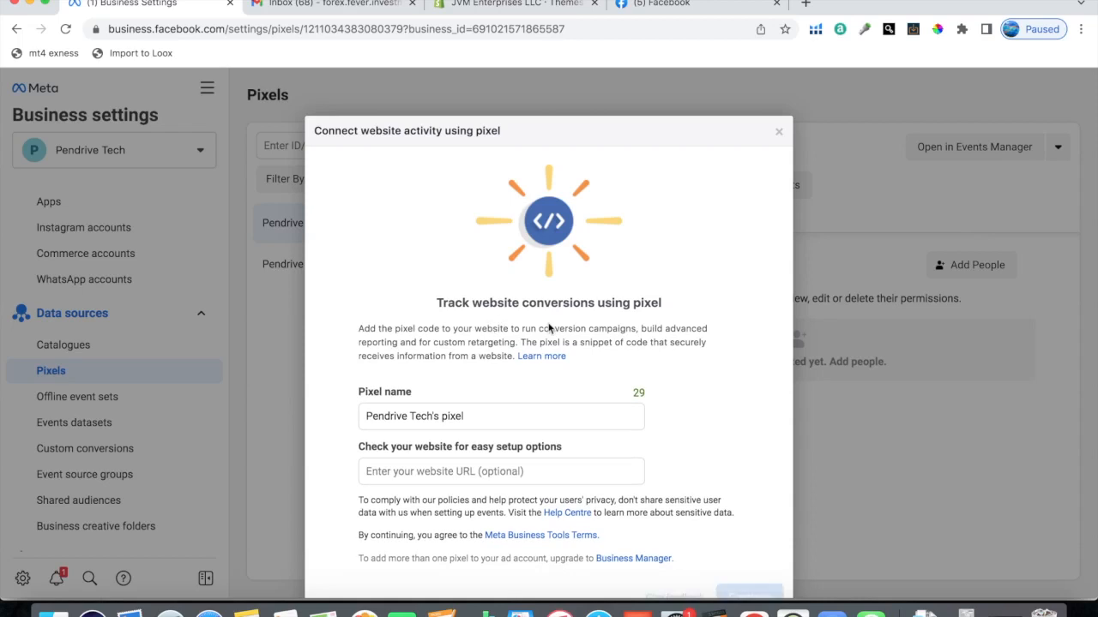
pyautogui.click(477, 415)
pyautogui.moveTo(477, 415); pyautogui.dragTo(332, 416)
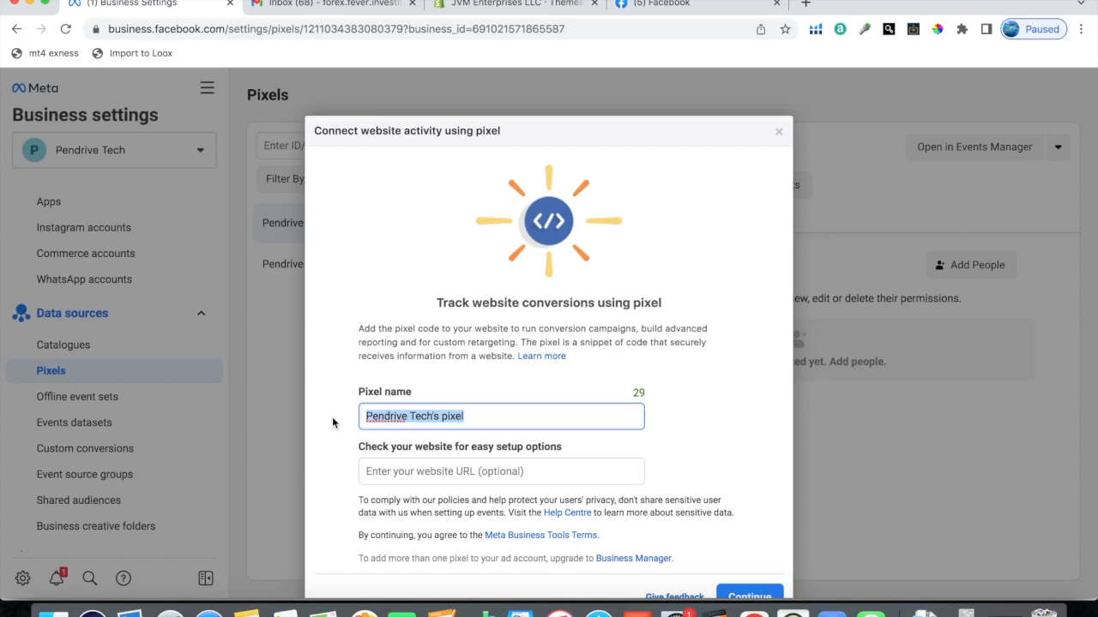
pyautogui.write('jvm enterprises')
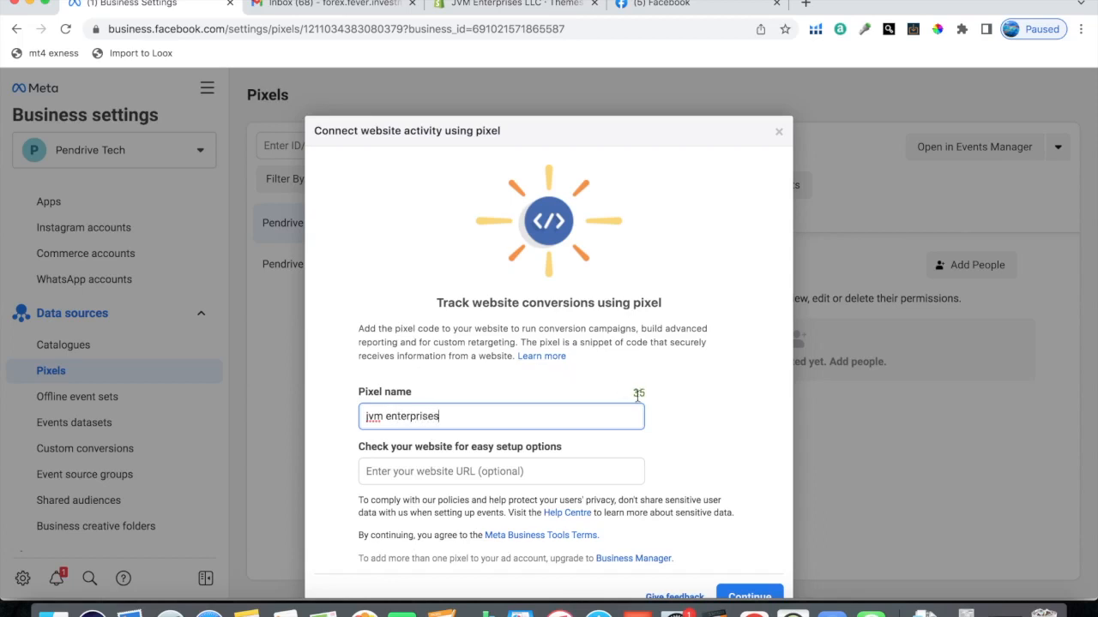
pyautogui.scroll(-2, 637, 396)
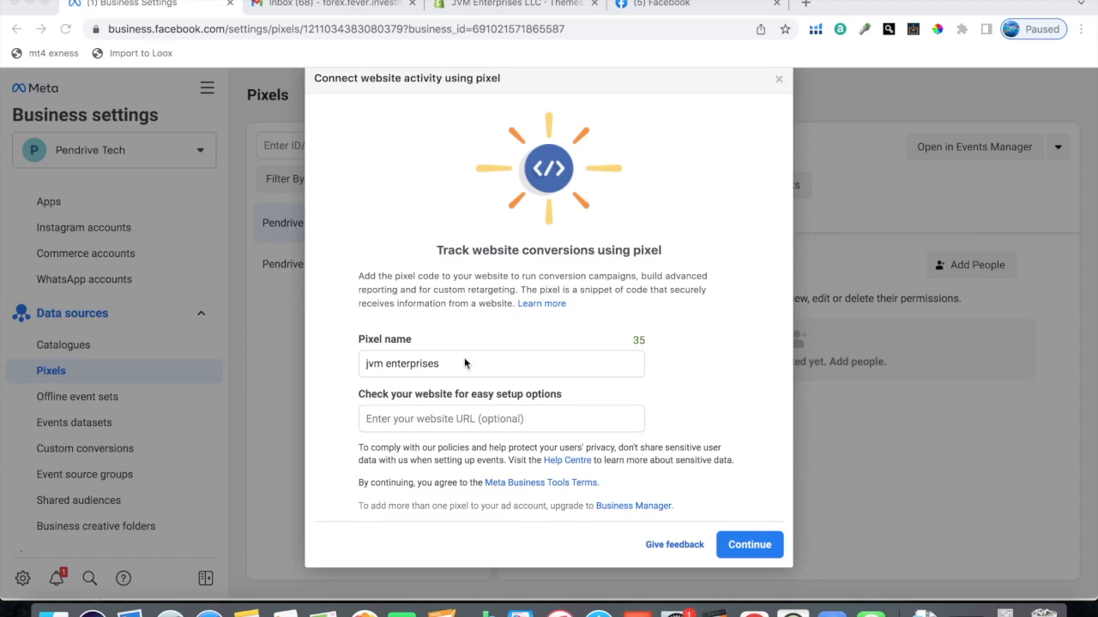
pyautogui.click(508, 419)
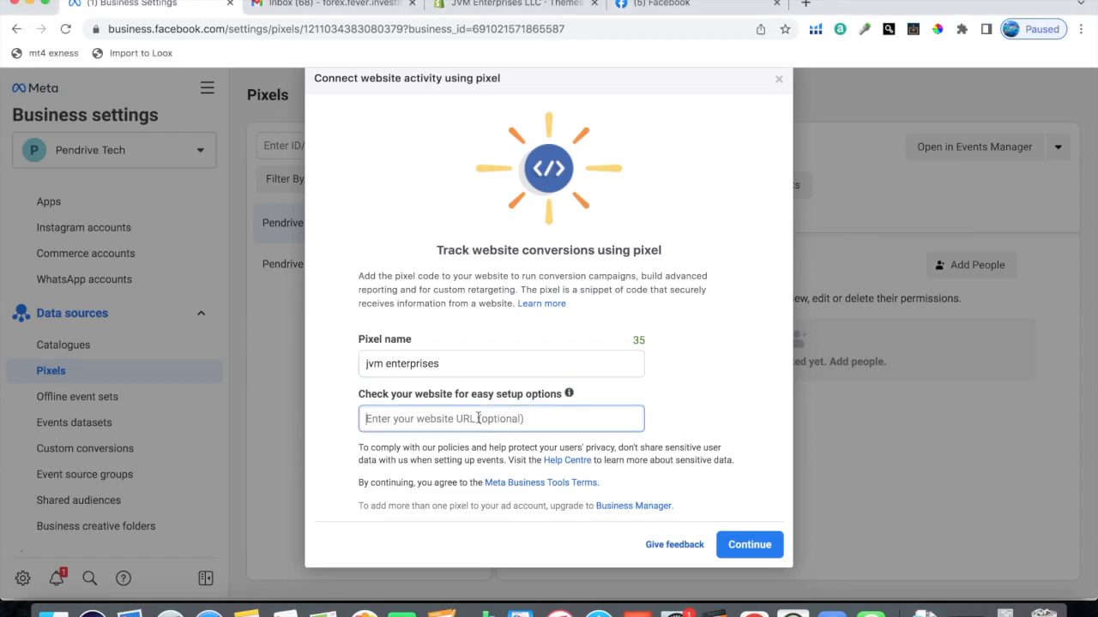
pyautogui.click(747, 545)
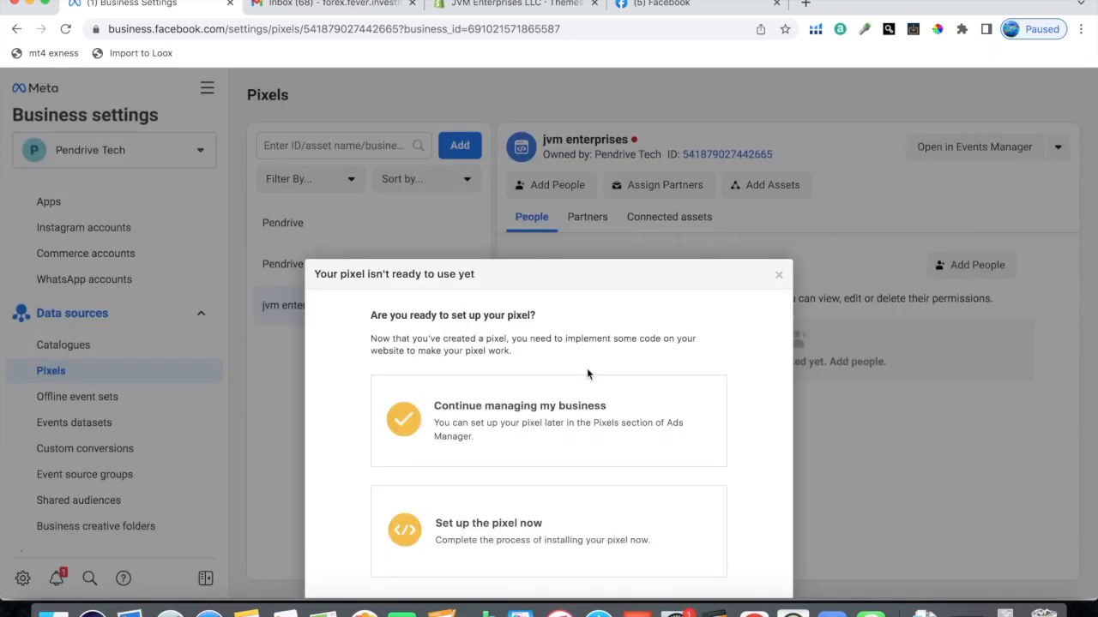
# Step: Set up the new pixel through the Shopify (online) partner integration and mark the setup on Shopify as completed
pyautogui.click(394, 439)
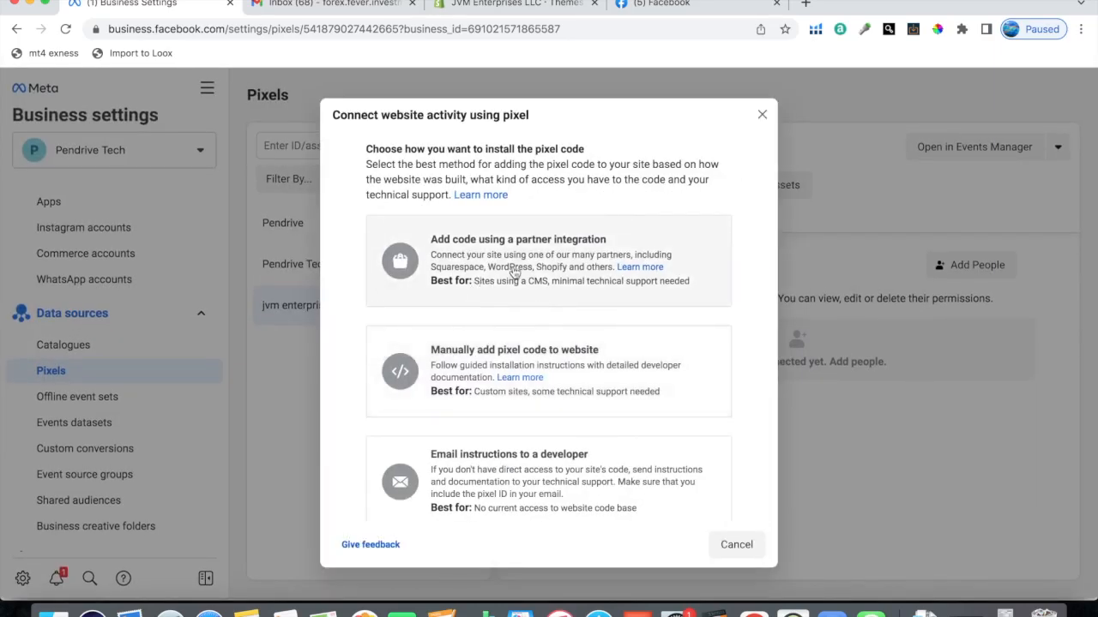
pyautogui.click(515, 272)
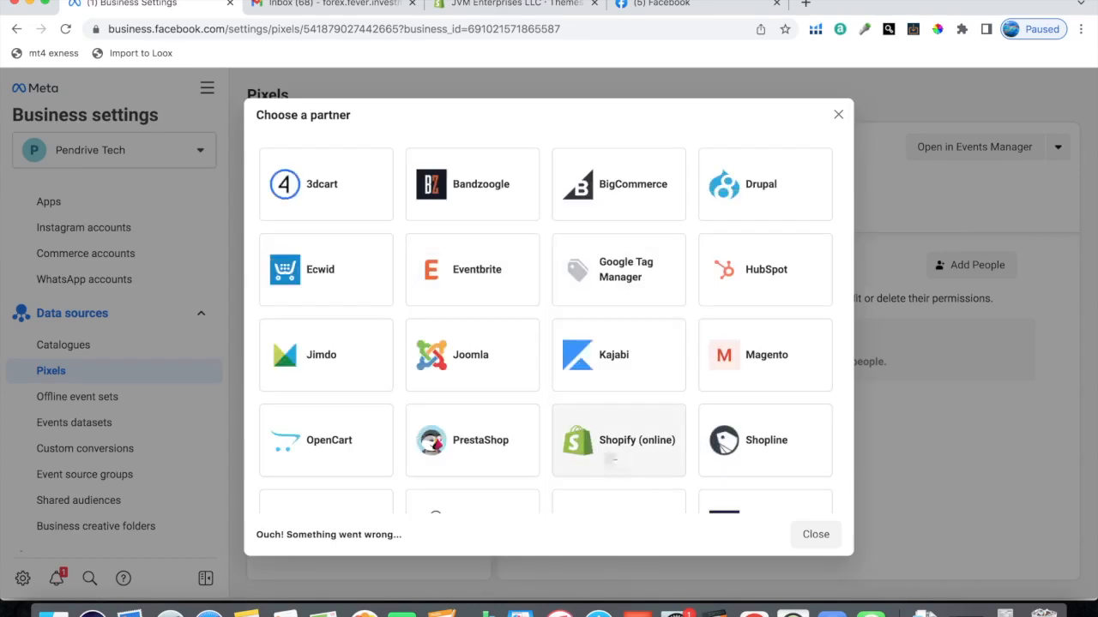
pyautogui.click(613, 457)
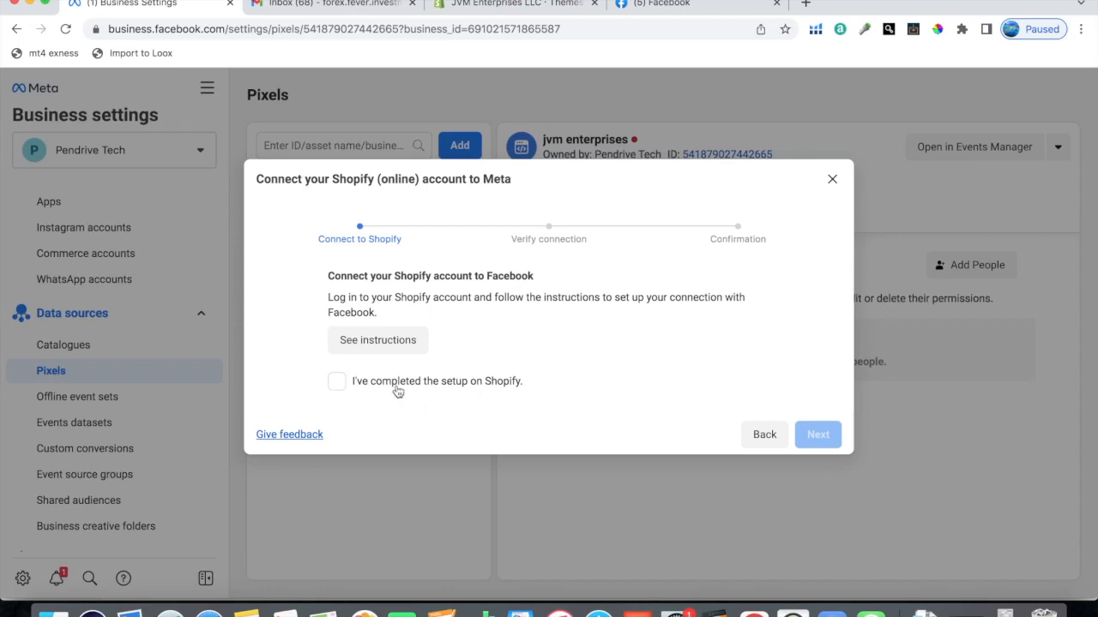
pyautogui.click(335, 382)
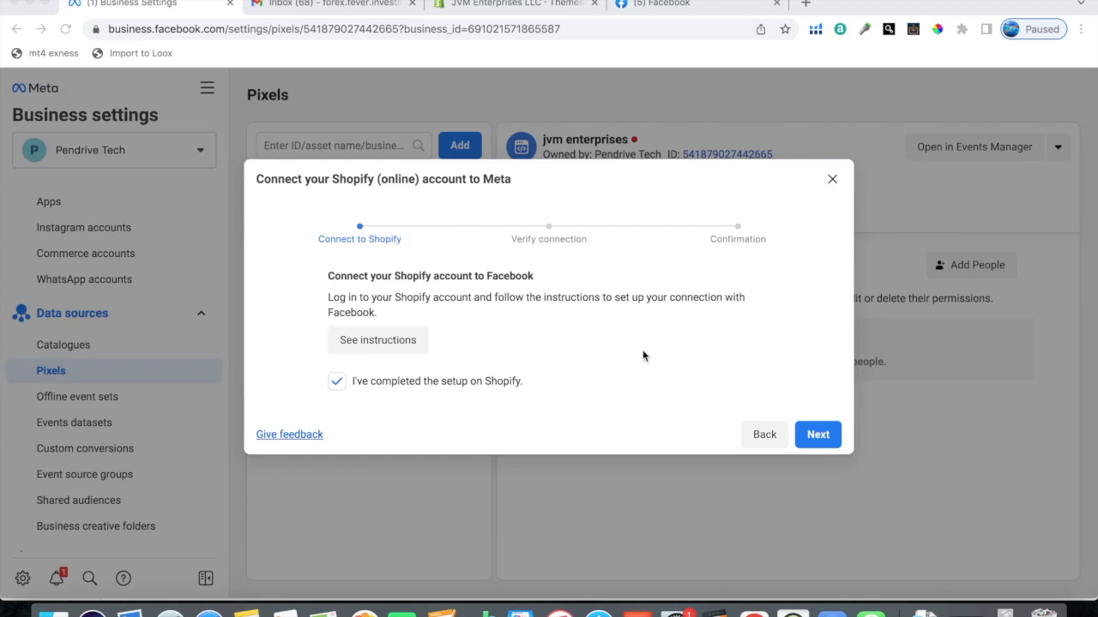
# Step: Switch to the Shopify admin, open the Facebook Pixel setup from the online store preferences, and review the Facebook and Instagram ads section
pyautogui.click(507, 4)
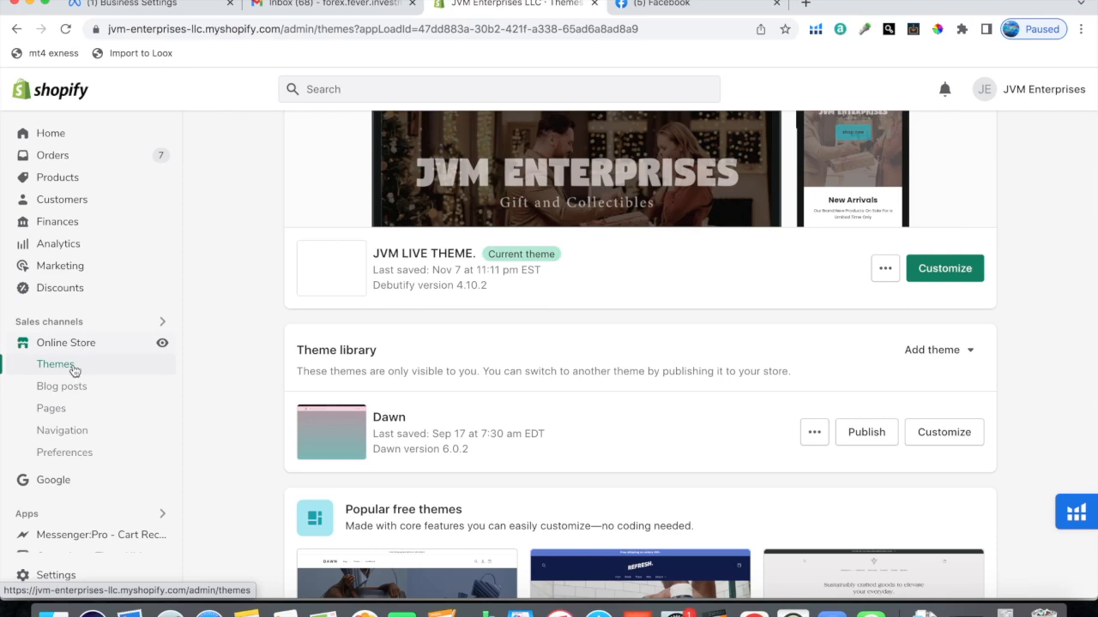
pyautogui.click(72, 455)
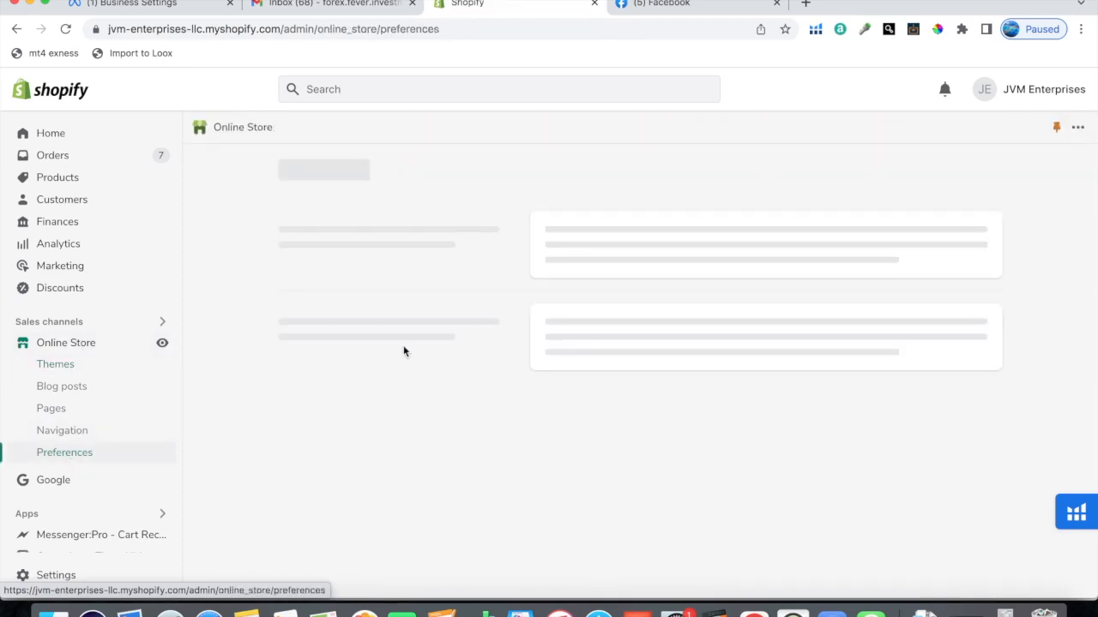
pyautogui.scroll(-12, 489, 409)
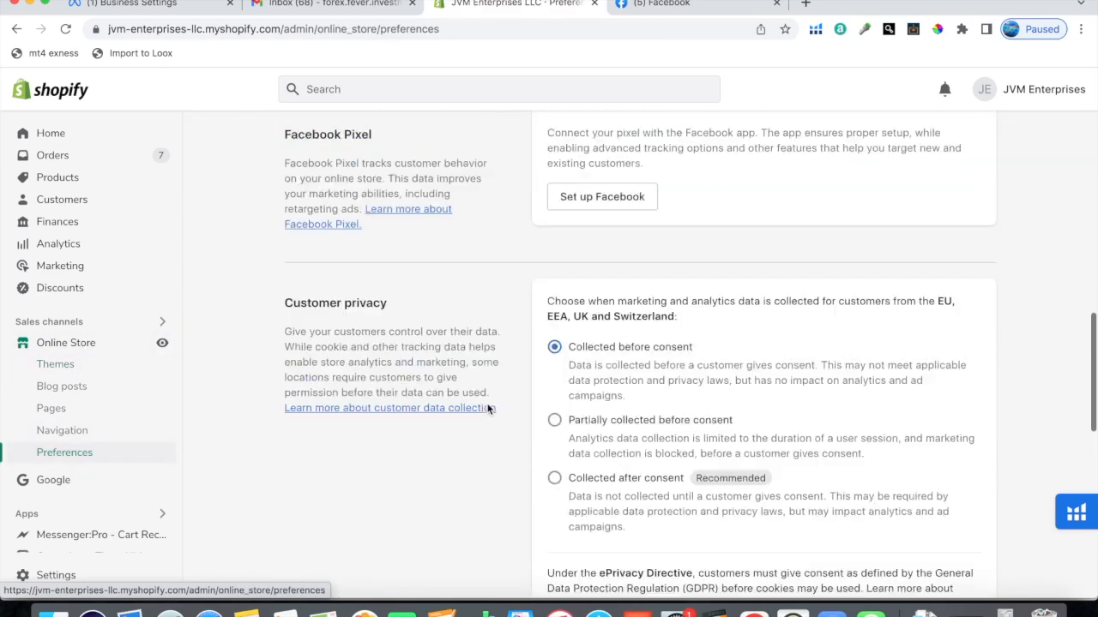
pyautogui.scroll(3, 487, 409)
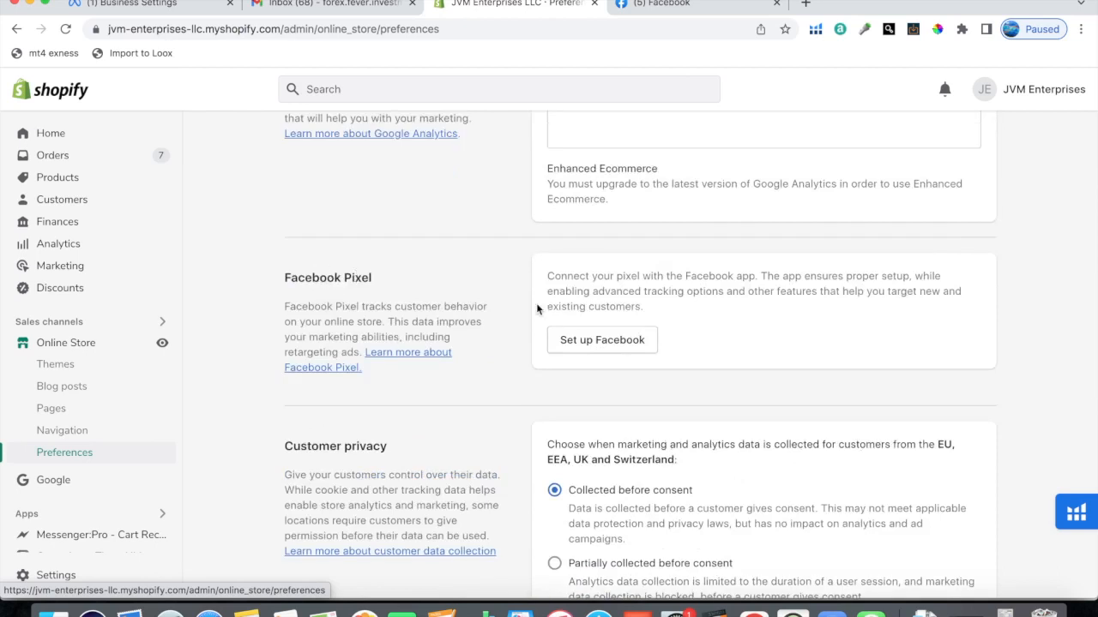
pyautogui.click(590, 345)
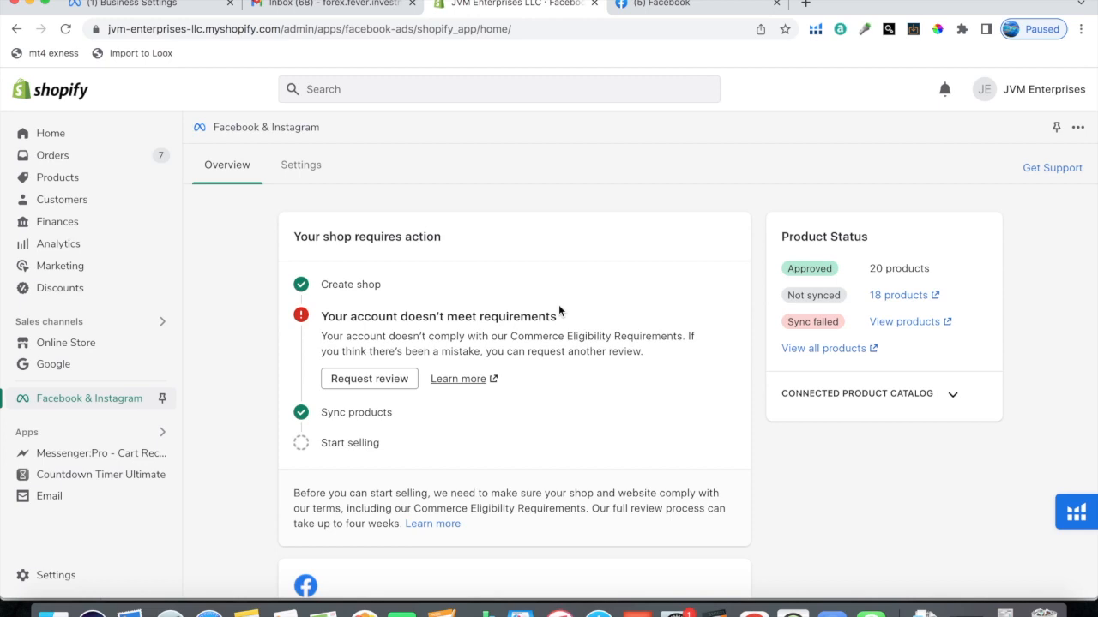
pyautogui.scroll(-5, 558, 309)
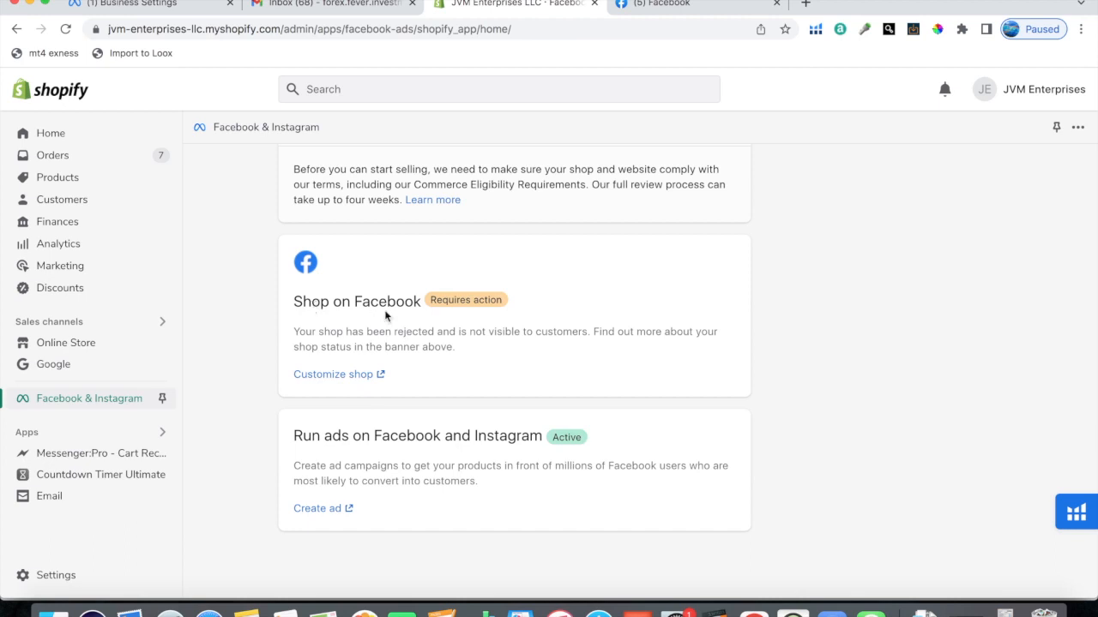
pyautogui.moveTo(294, 435); pyautogui.dragTo(544, 437)
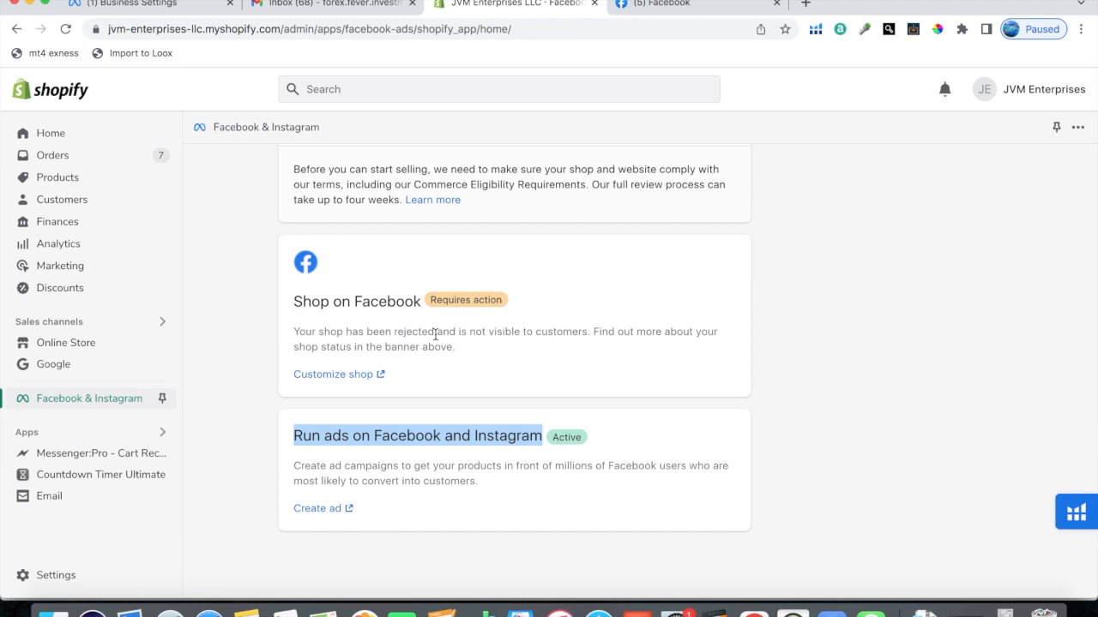
pyautogui.click(460, 418)
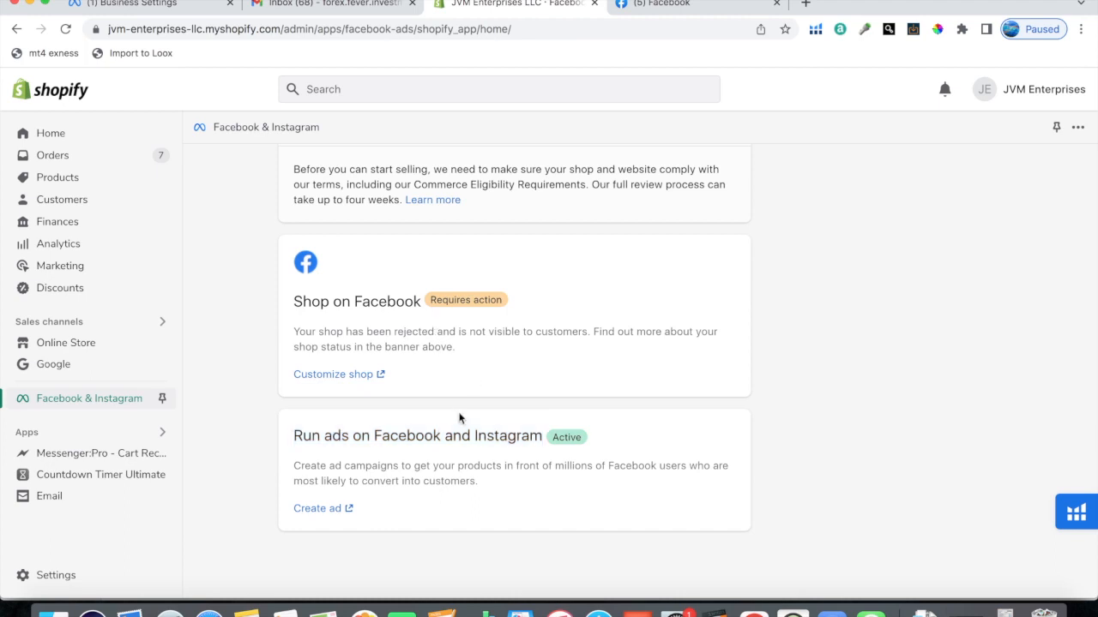
# Step: Open the Facebook & Instagram channel's settings and examine the data sharing, tracked pixel, shipping and sales channel sections
pyautogui.moveTo(293, 438); pyautogui.dragTo(565, 439)
pyautogui.click(564, 439)
pyautogui.scroll(5, 403, 318)
pyautogui.click(296, 176)
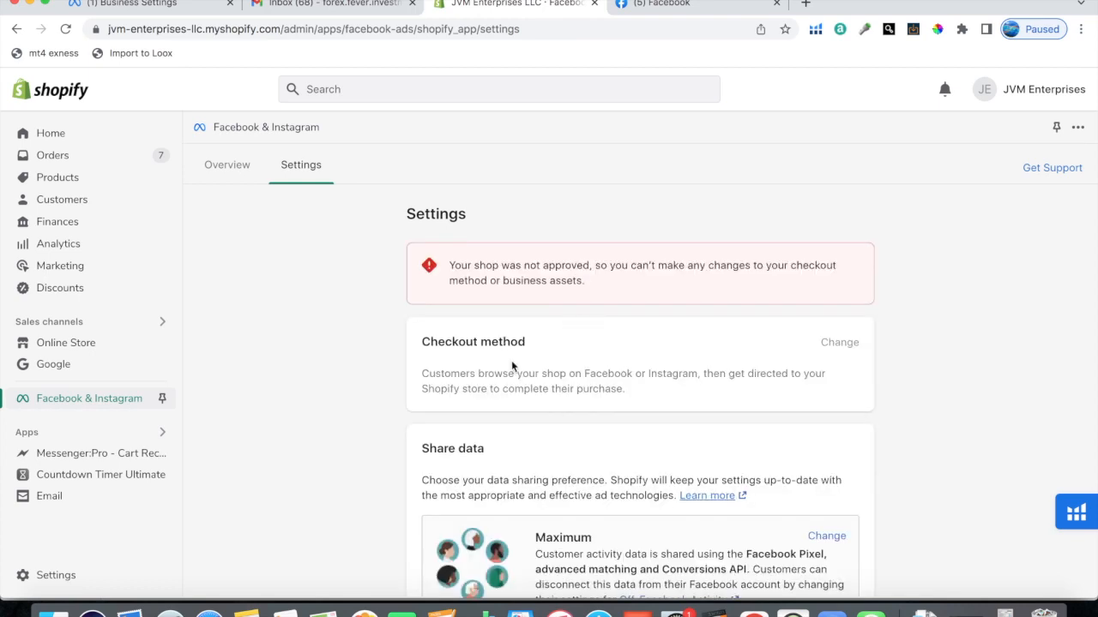
pyautogui.scroll(-1, 563, 359)
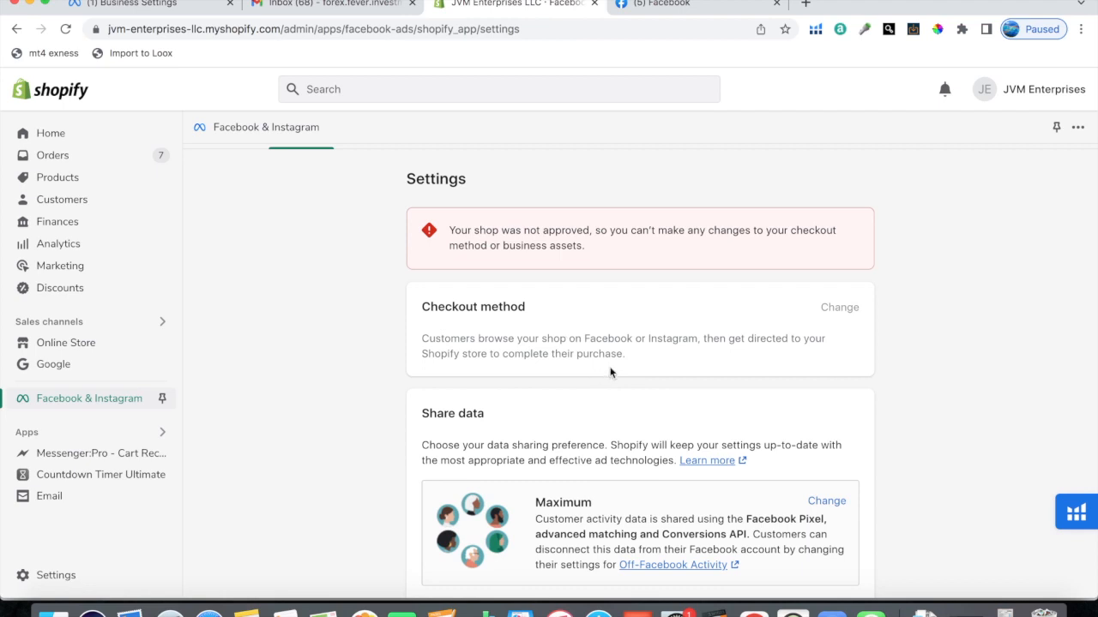
pyautogui.scroll(-3, 618, 367)
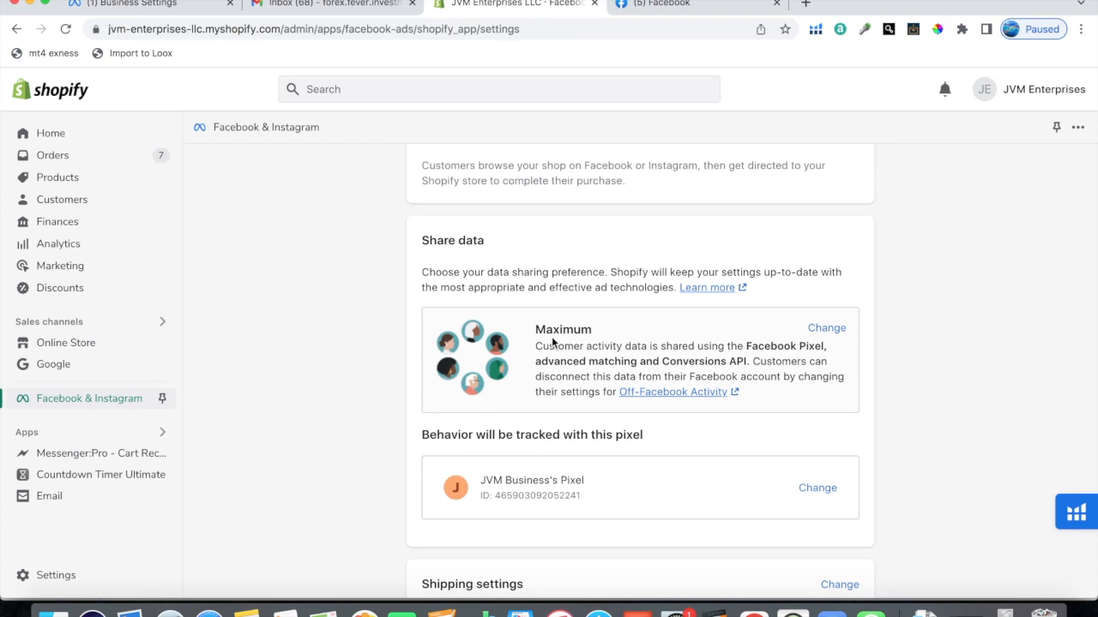
pyautogui.scroll(-1, 539, 356)
pyautogui.scroll(-2, 539, 356)
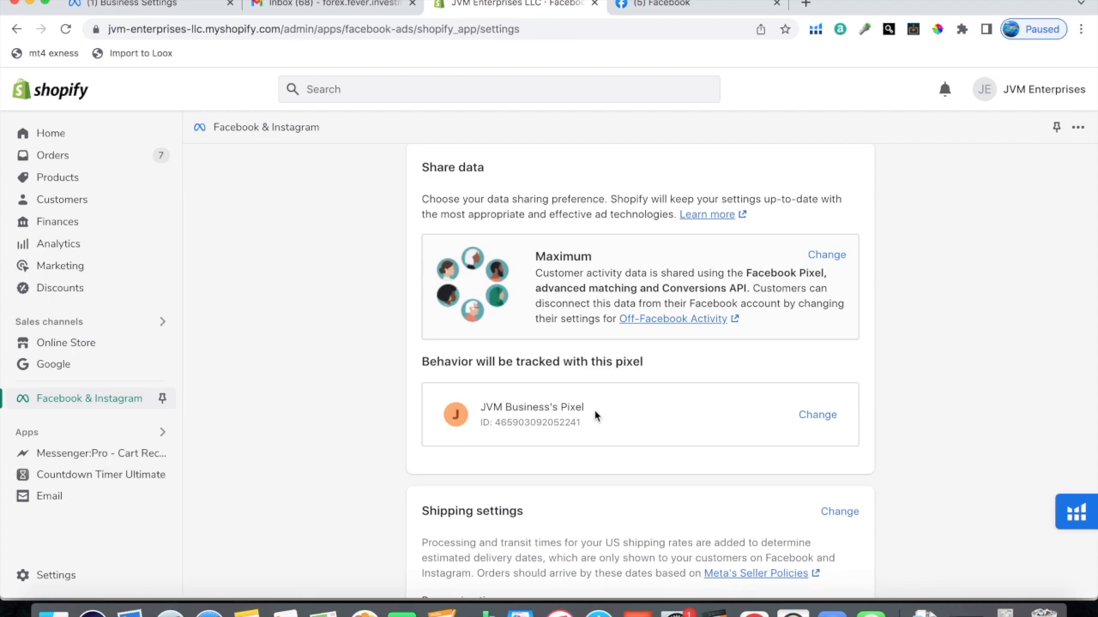
pyautogui.scroll(-10, 615, 417)
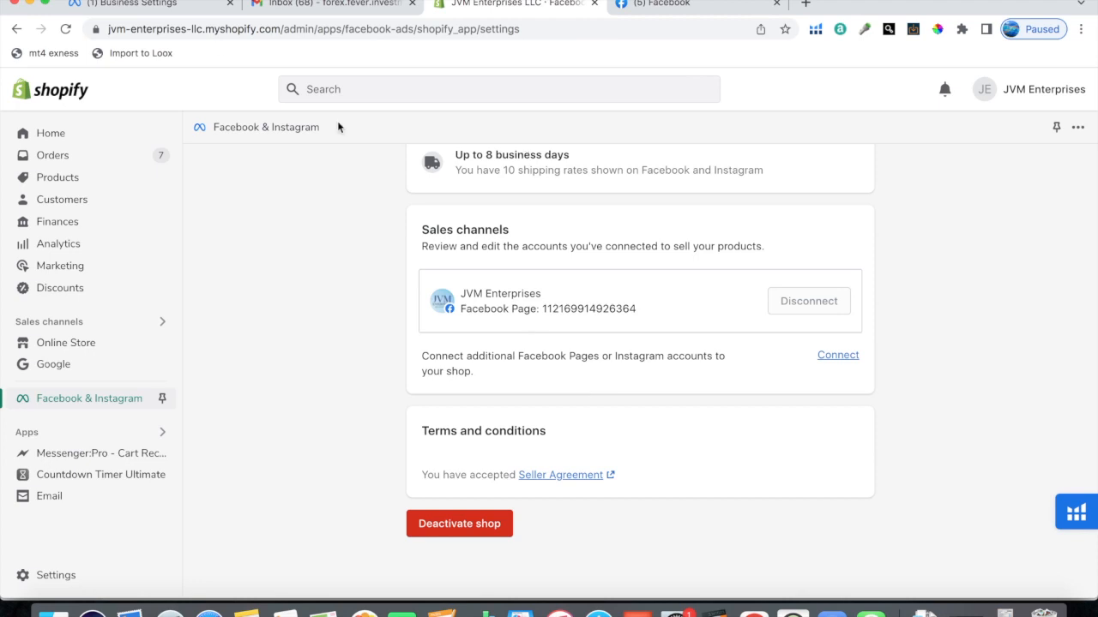
# Step: Return to Meta Business settings, advance the Shopify connection to pixel verification, look at the storefront, and close the setup without sending test traffic
pyautogui.click(182, 9)
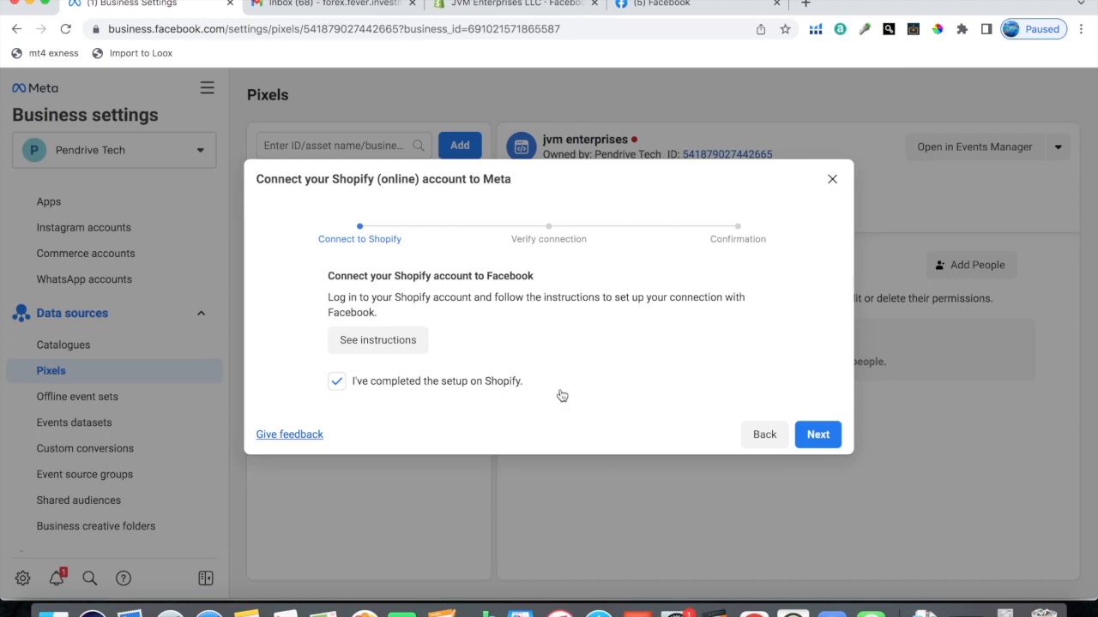
pyautogui.click(816, 434)
pyautogui.click(364, 375)
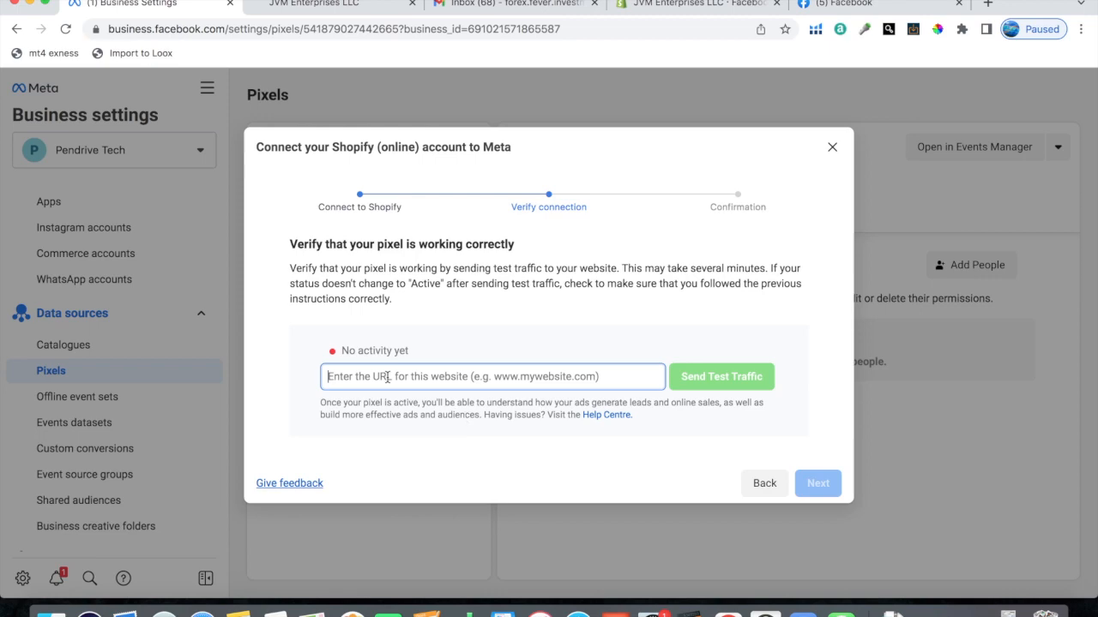
pyautogui.click(331, 8)
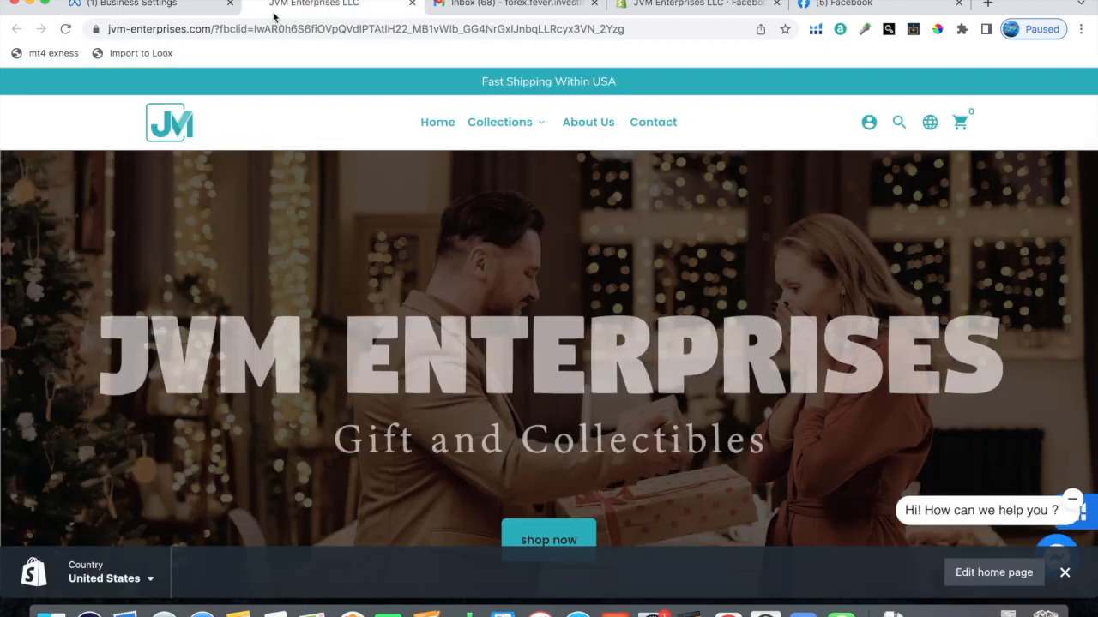
pyautogui.click(171, 6)
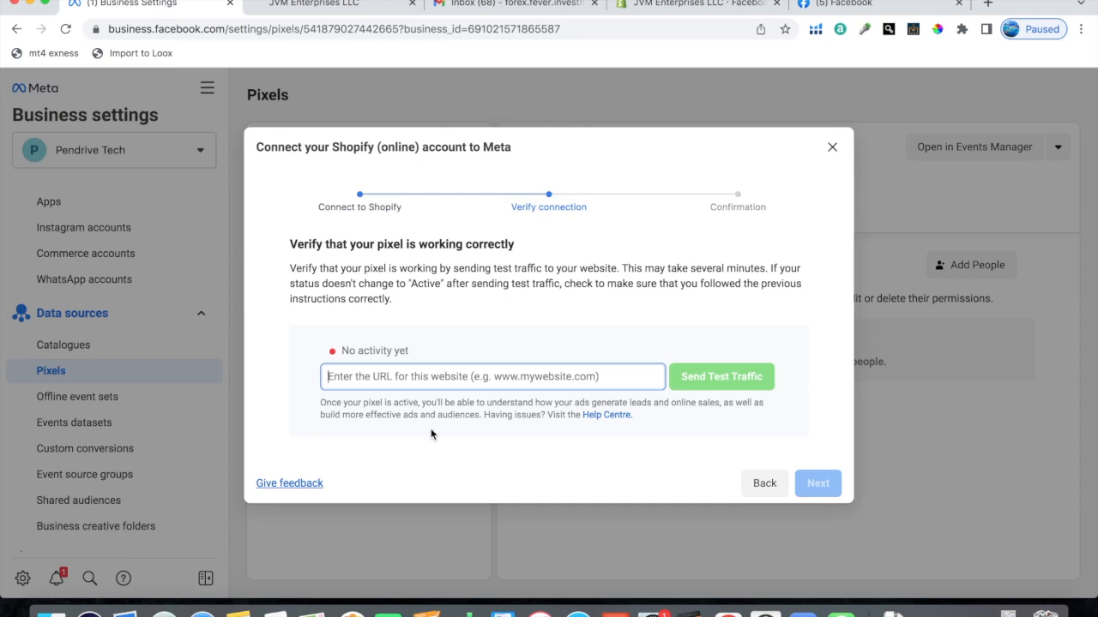
pyautogui.click(673, 6)
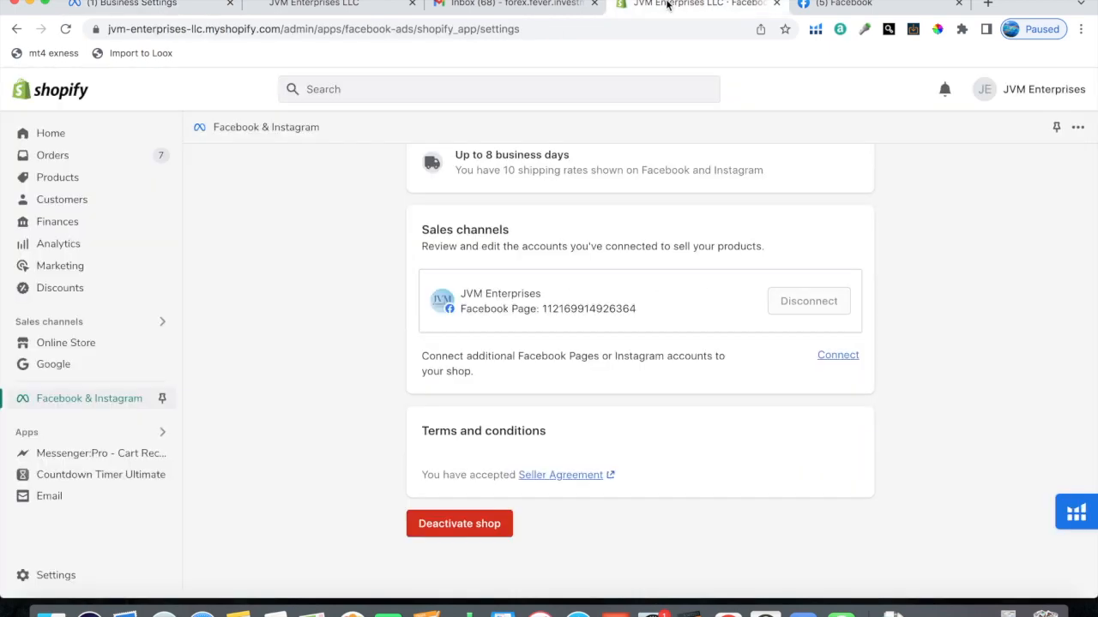
pyautogui.click(163, 8)
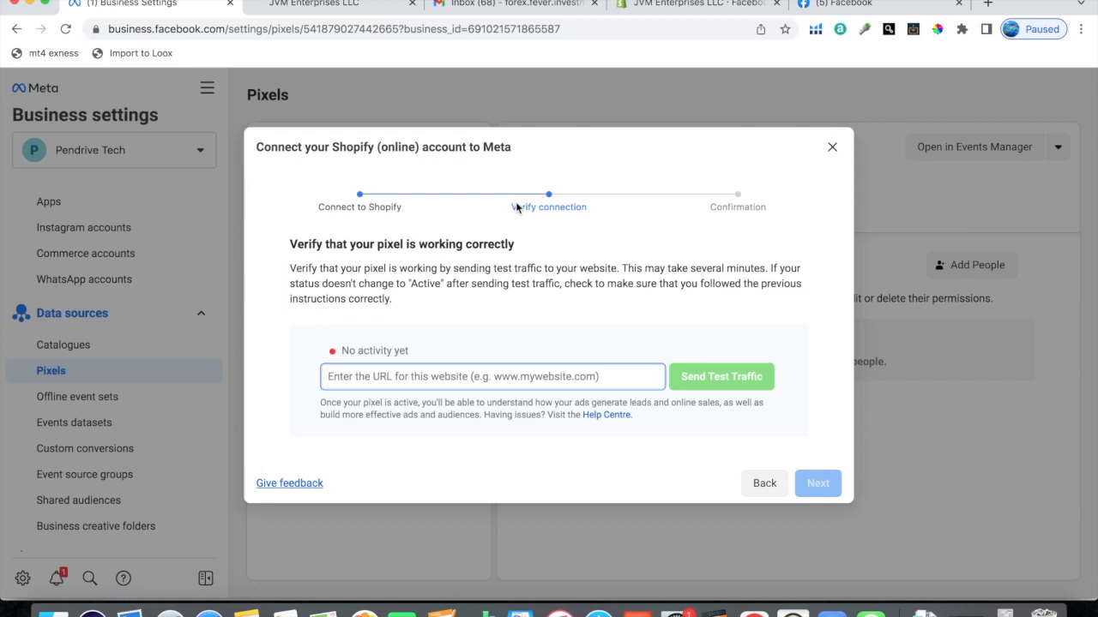
pyautogui.click(832, 150)
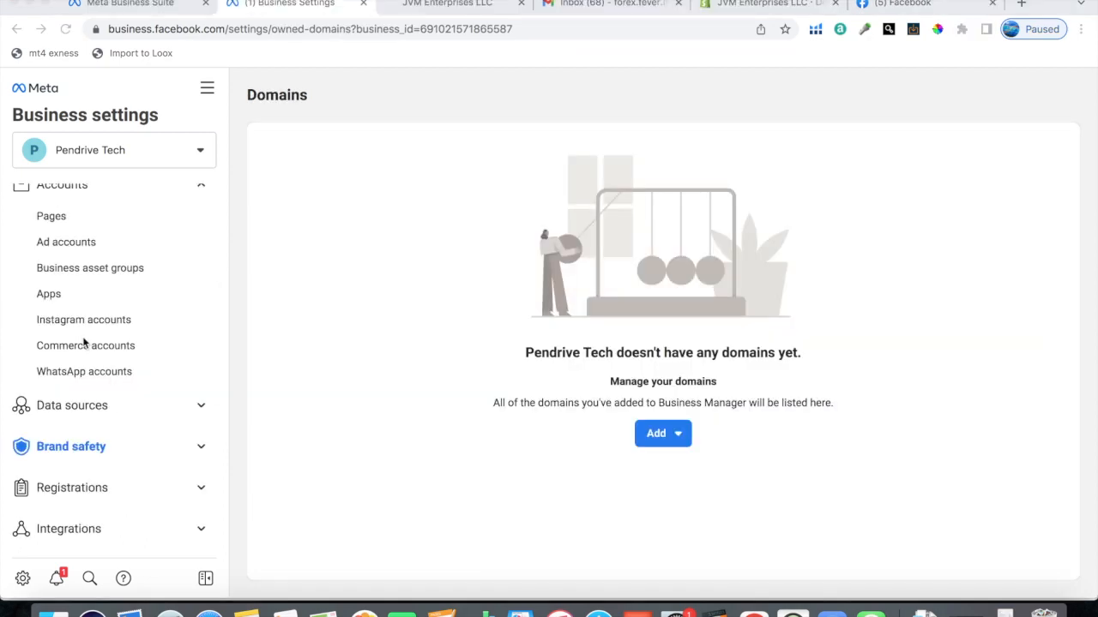
# Step: Open the Domains section under Brand safety and start creating a new domain for the business
pyautogui.click(101, 439)
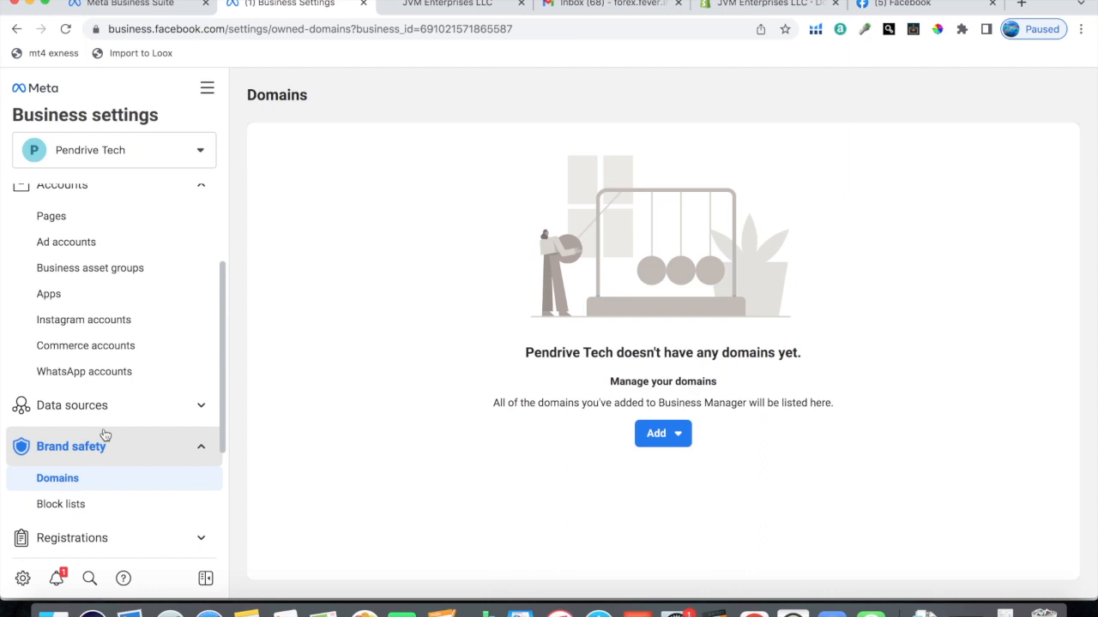
pyautogui.scroll(-3, 111, 435)
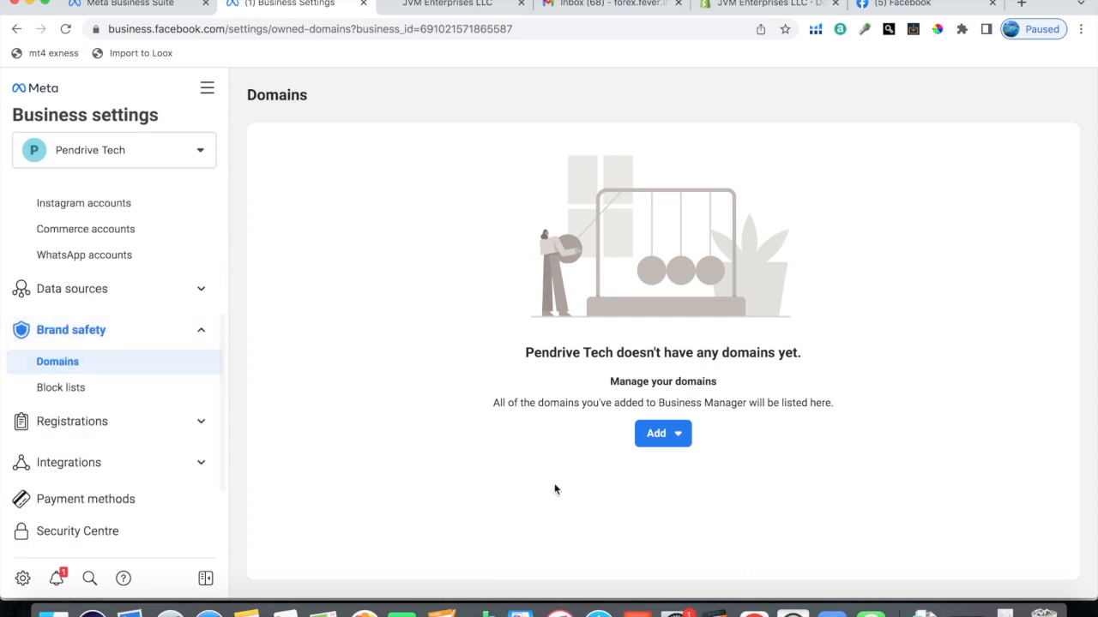
pyautogui.click(666, 436)
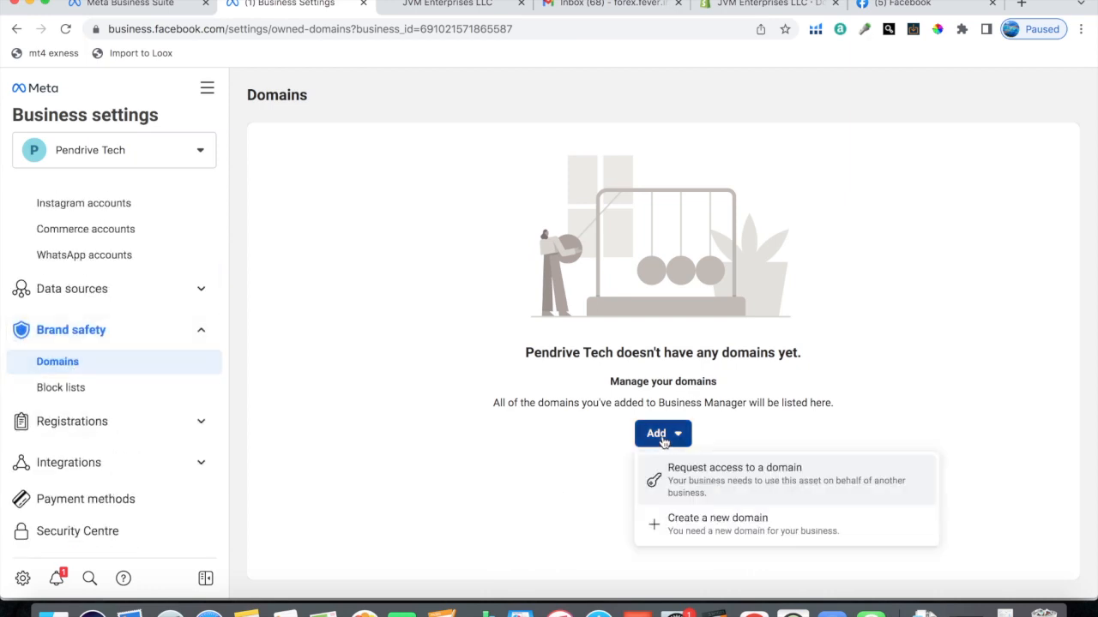
pyautogui.click(703, 525)
pyautogui.click(501, 304)
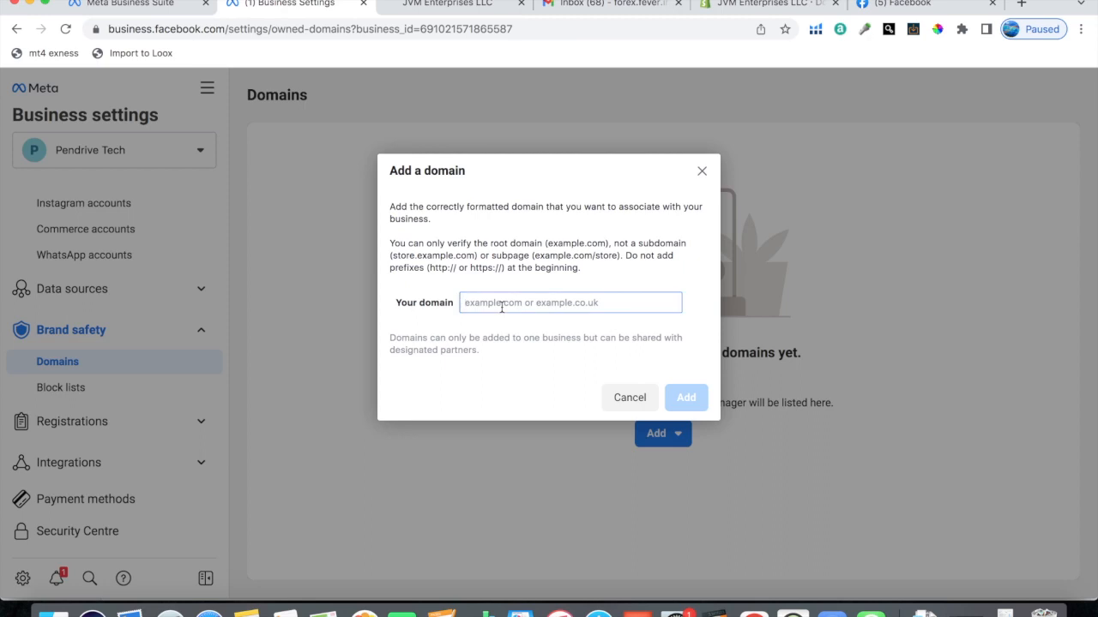
# Step: Switch to the Shopify admin, look over the Domains settings, and highlight the store's myshopify.com address as the example domain
pyautogui.click(768, 7)
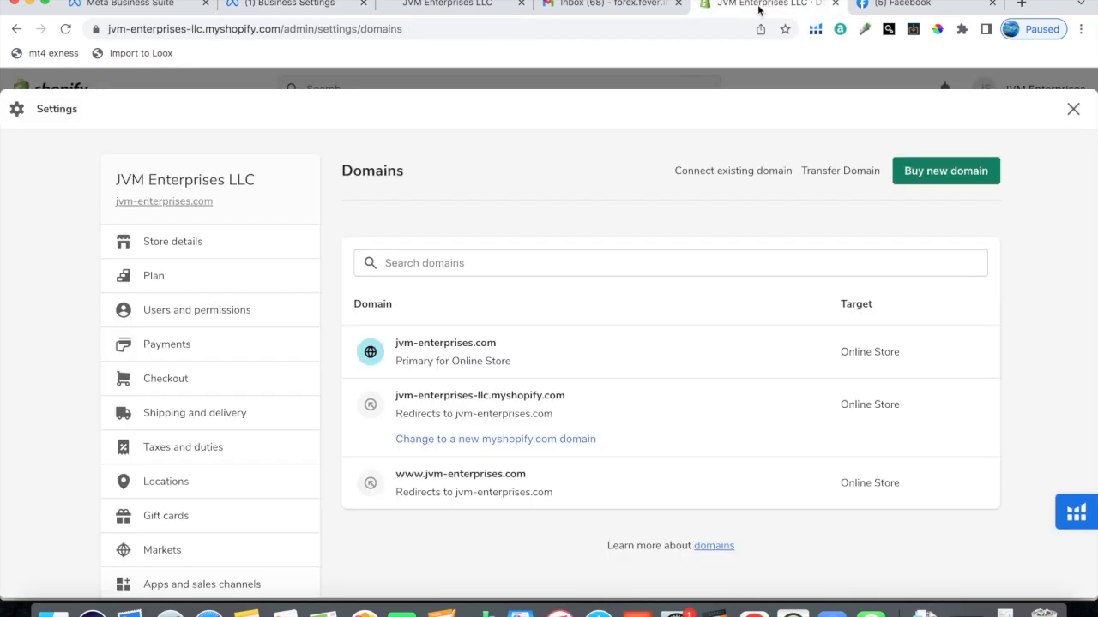
pyautogui.scroll(-5, 238, 394)
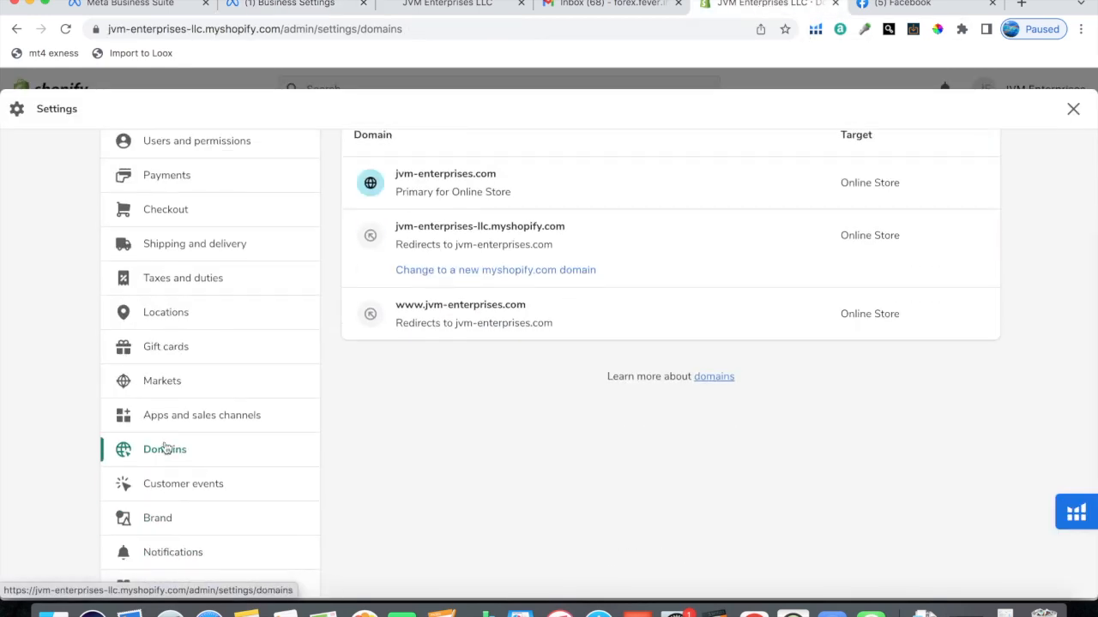
pyautogui.click(1073, 109)
pyautogui.click(52, 577)
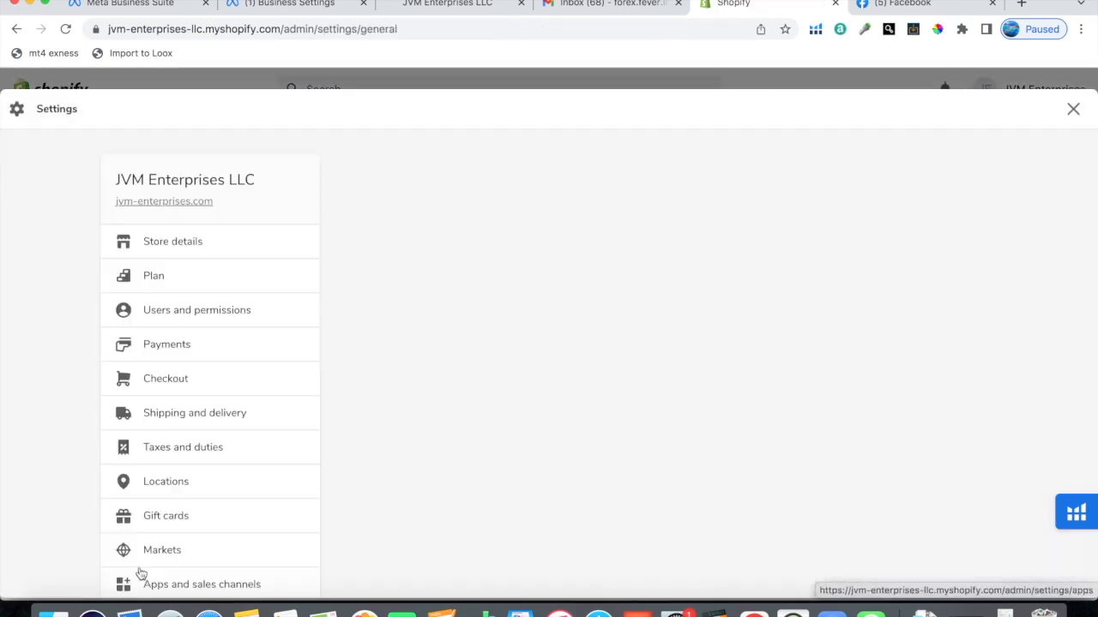
pyautogui.scroll(-5, 229, 410)
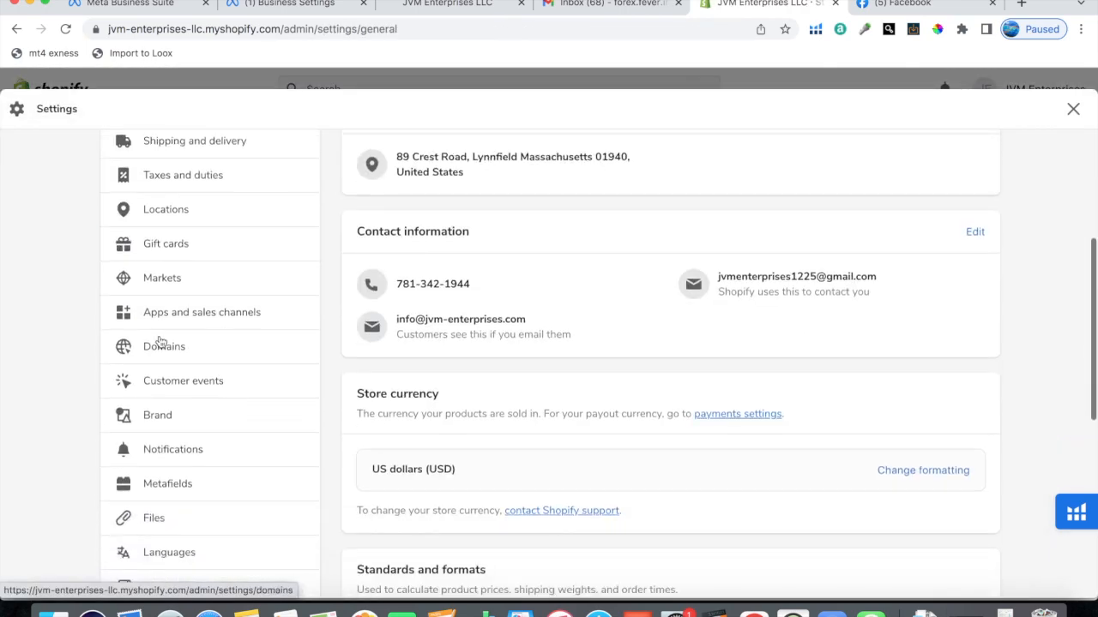
pyautogui.click(159, 346)
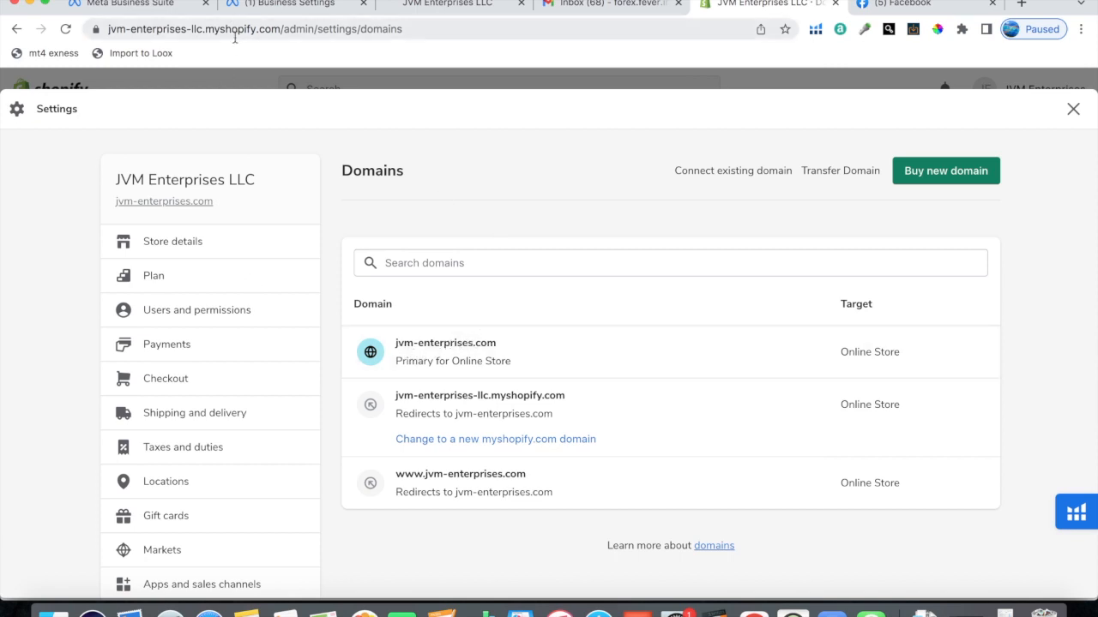
pyautogui.moveTo(280, 30); pyautogui.dragTo(104, 30)
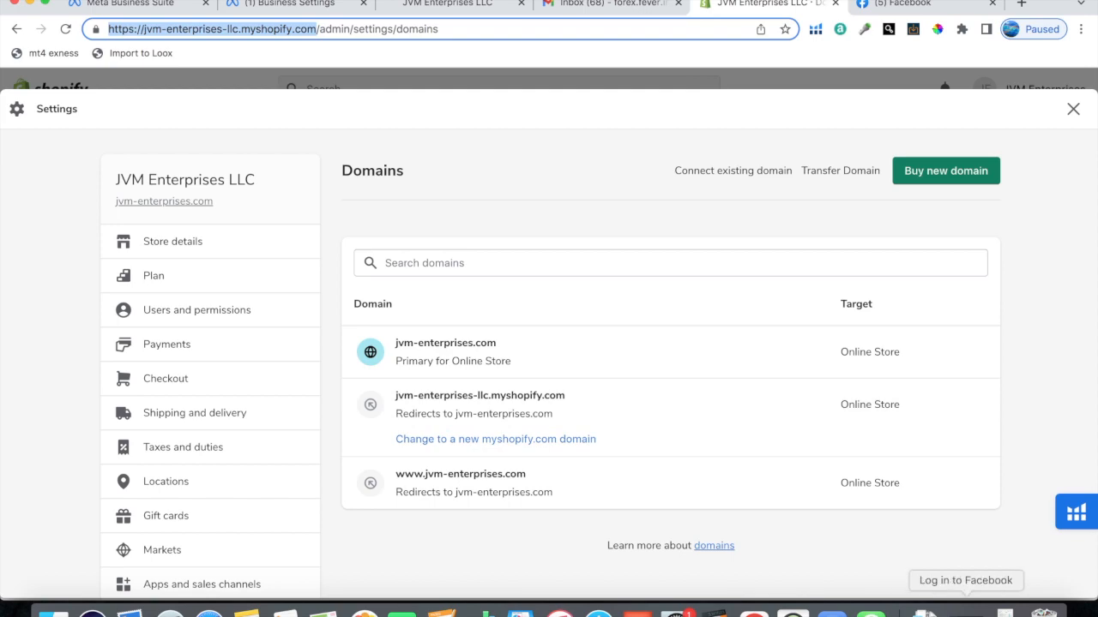
pyautogui.click(966, 610)
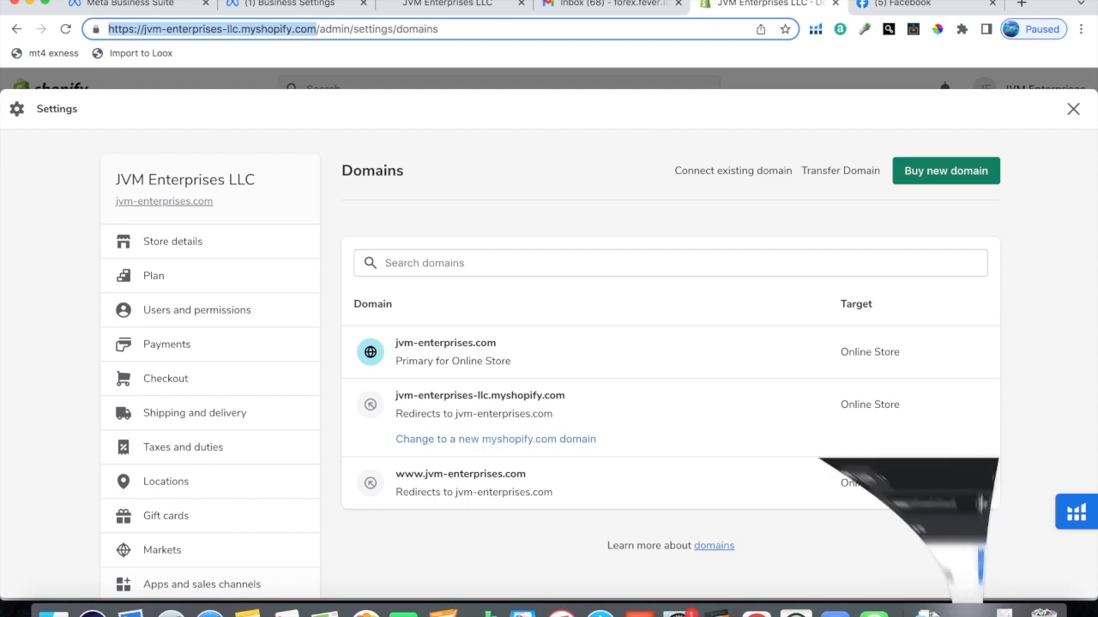
pyautogui.click(31, 3)
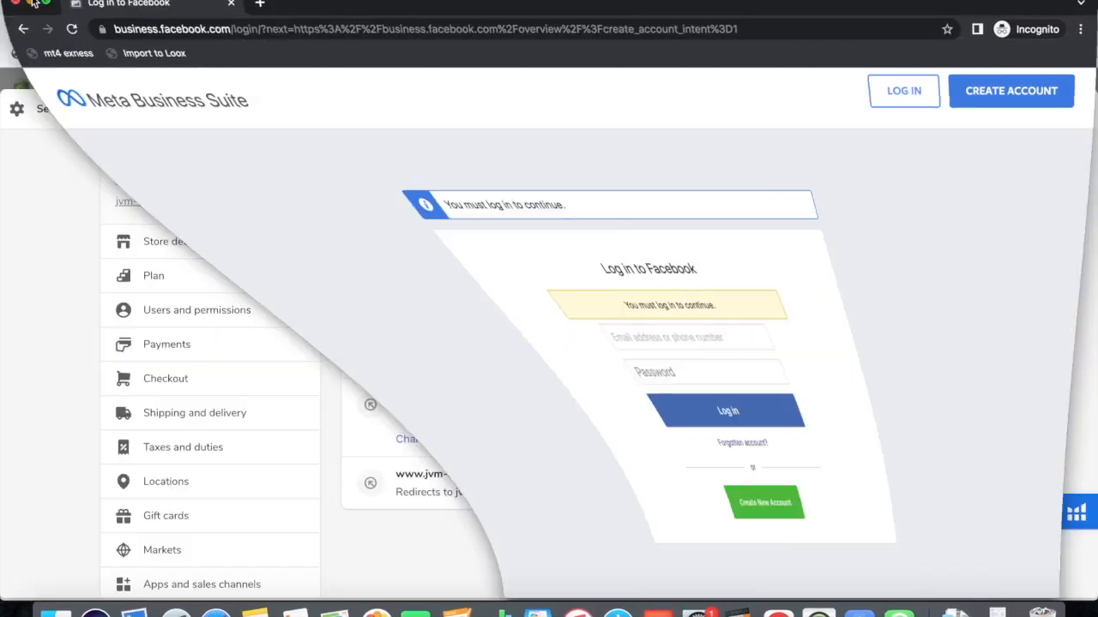
# Step: Switch back to Meta Business settings and add the domain pendrive.tech.com
pyautogui.click(292, 3)
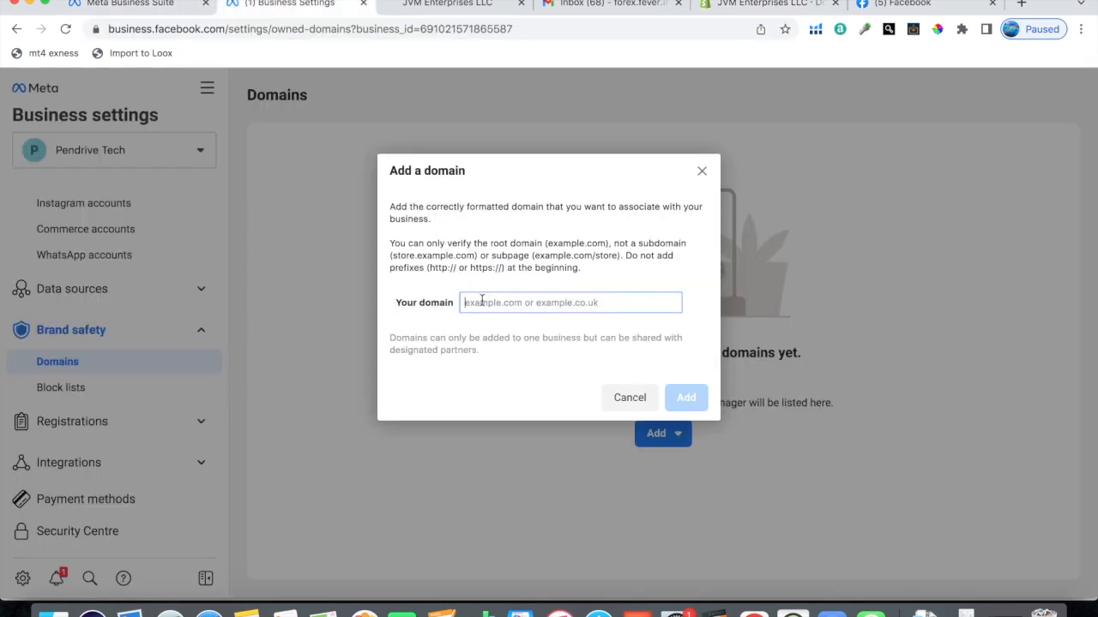
pyautogui.write('pendrive.tech.com')
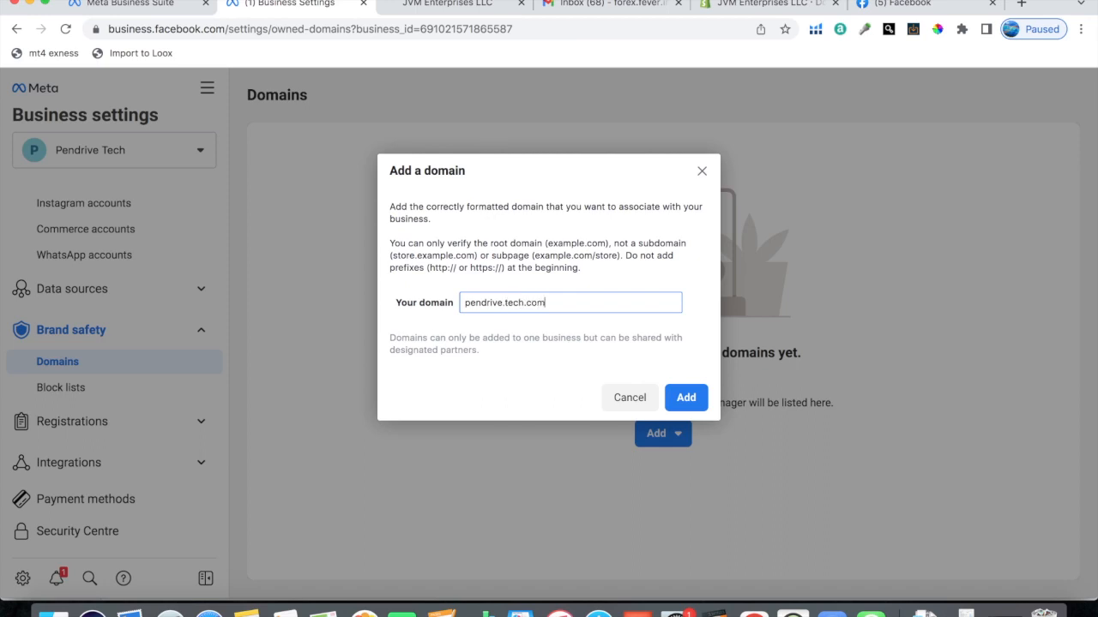
pyautogui.click(688, 401)
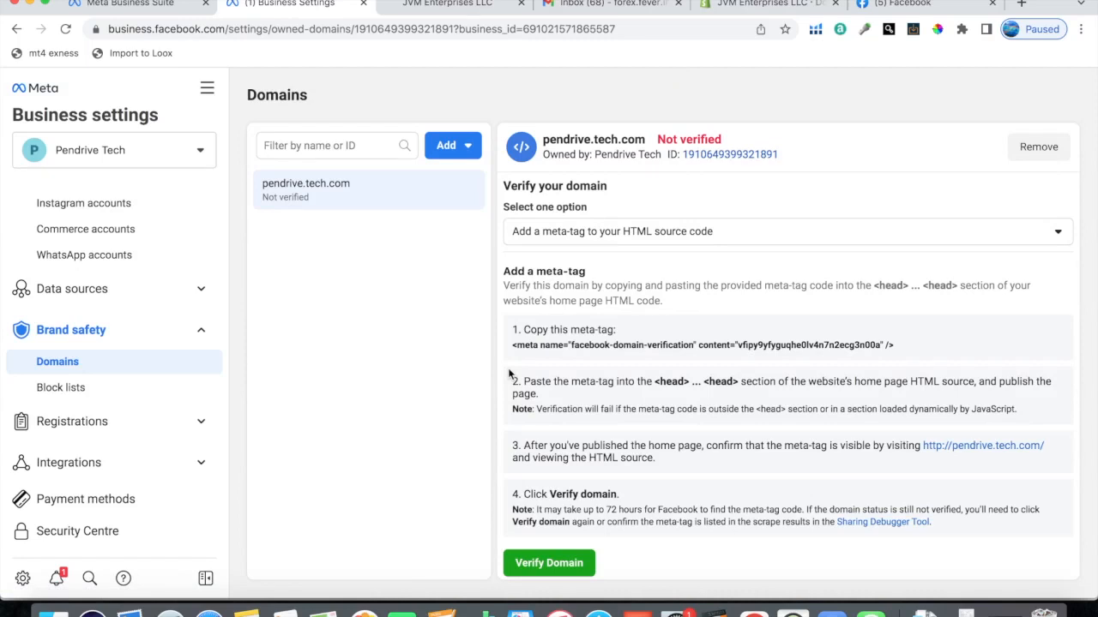
# Step: Review the domain verification instructions and copy the facebook-domain-verification meta-tag
pyautogui.scroll(-1, 666, 276)
pyautogui.scroll(1, 491, 238)
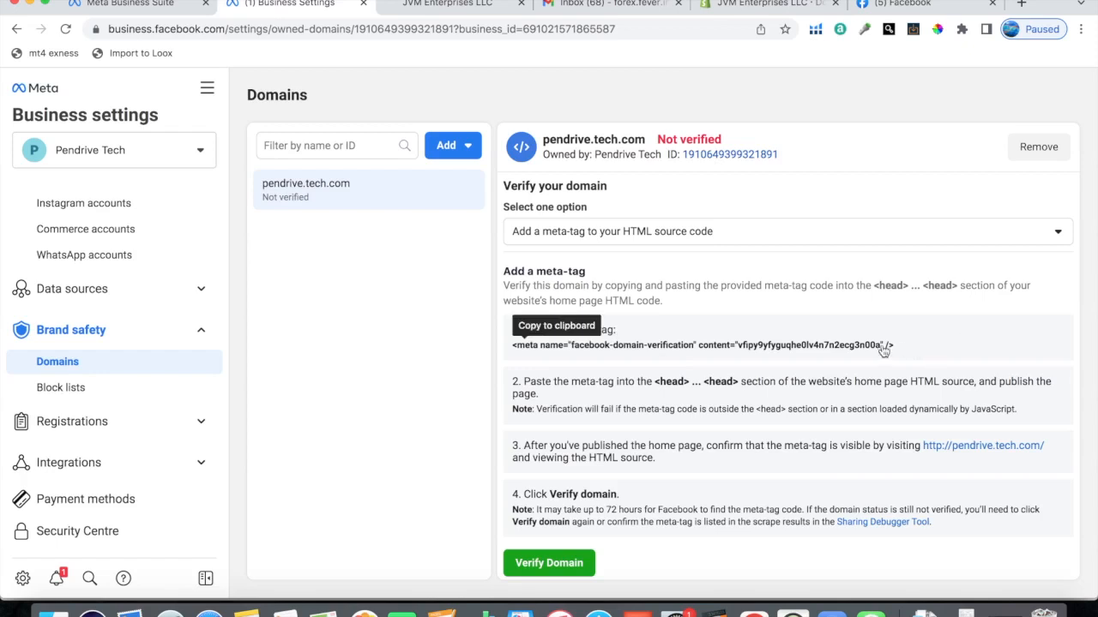
pyautogui.click(604, 344)
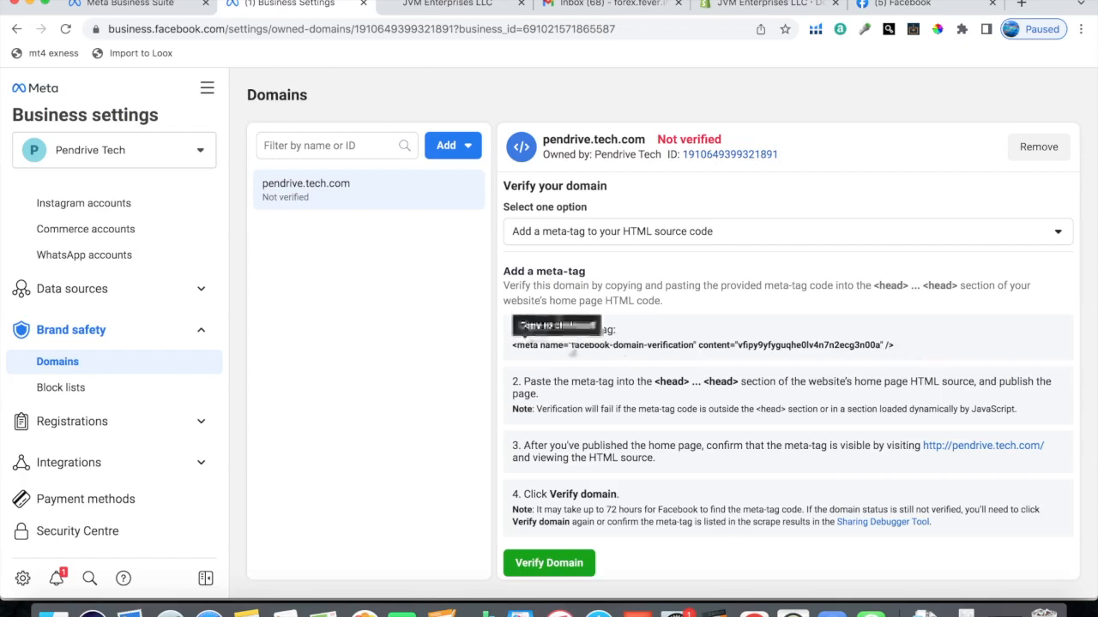
# Step: Switch to the Shopify admin and open the current theme, JVM LIVE THEME, in the code editor
pyautogui.click(757, 5)
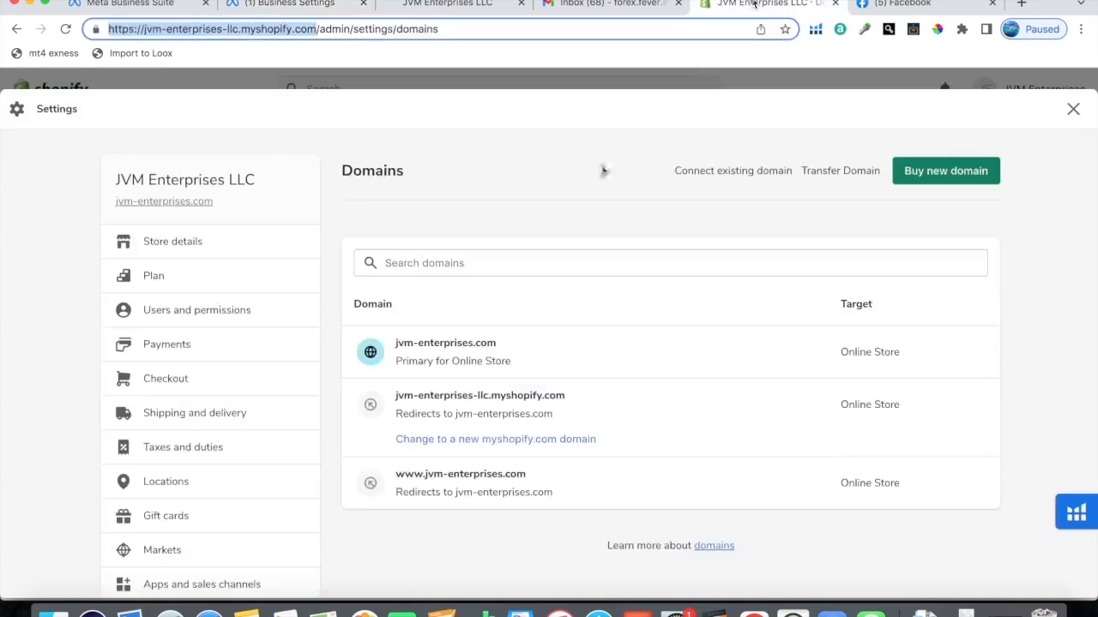
pyautogui.click(1072, 109)
pyautogui.click(73, 343)
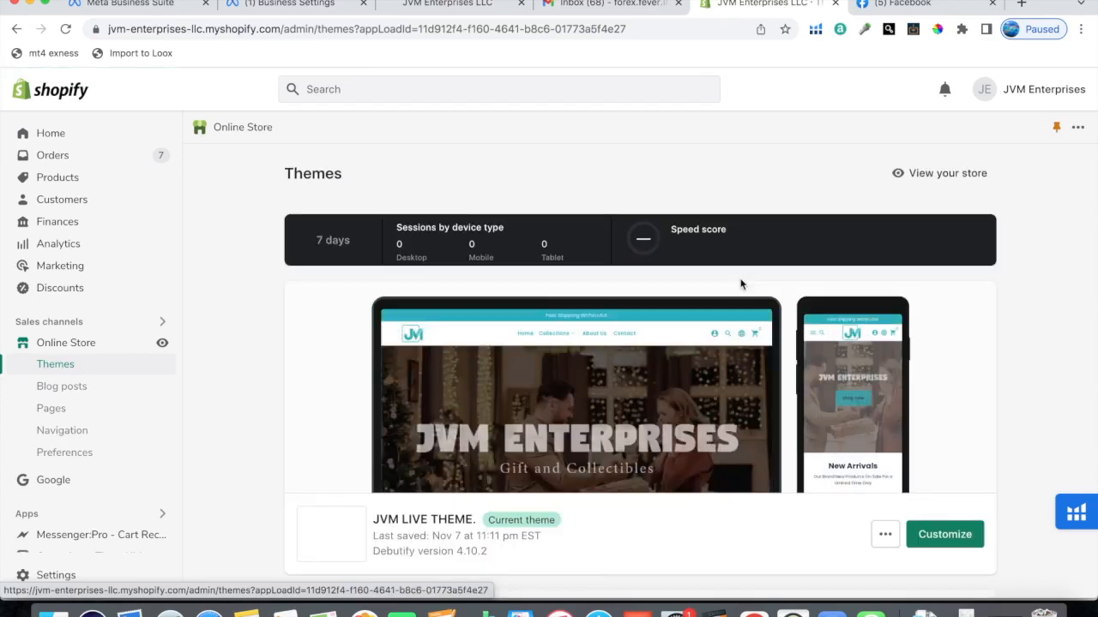
pyautogui.scroll(-3, 881, 368)
pyautogui.click(884, 417)
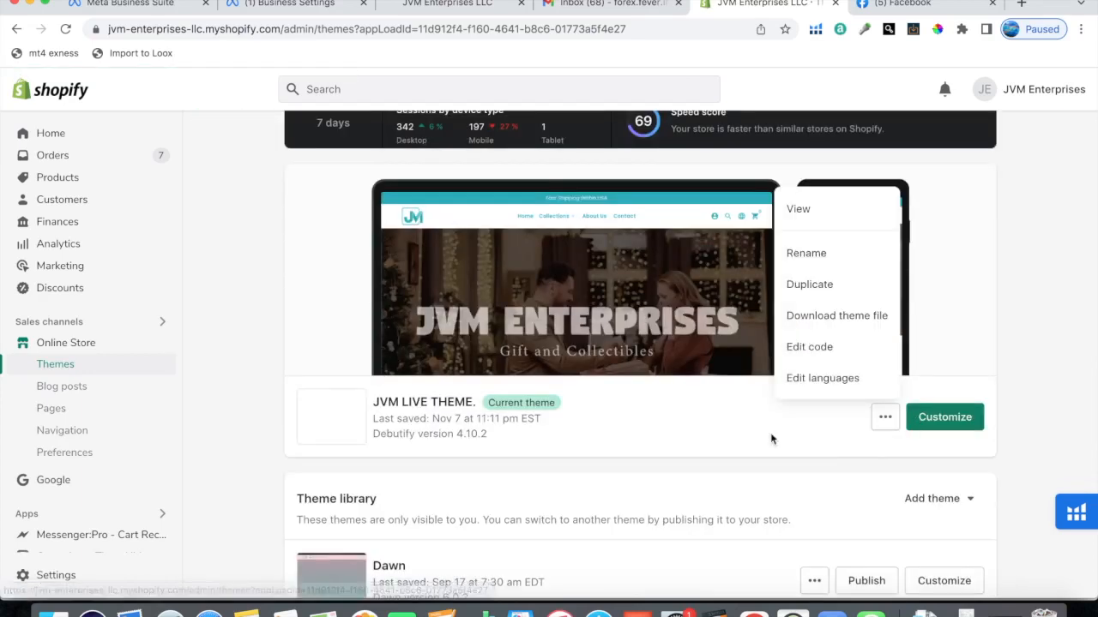
pyautogui.click(811, 347)
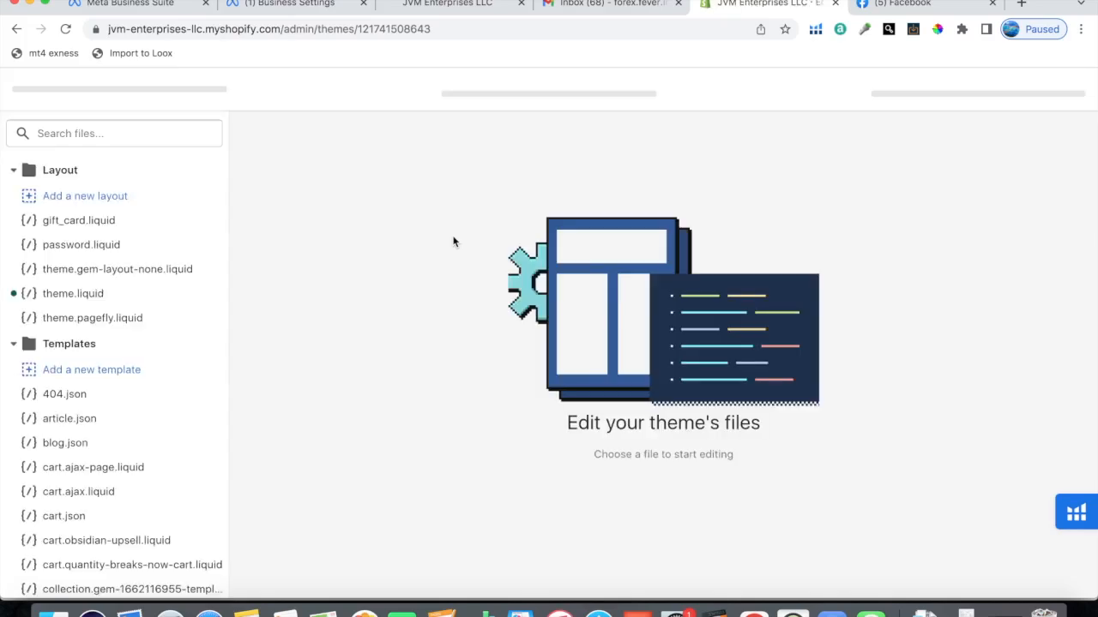
# Step: Open theme.liquid and paste the copied facebook-domain-verification meta-tag on its own line directly below the opening head tag
pyautogui.click(69, 297)
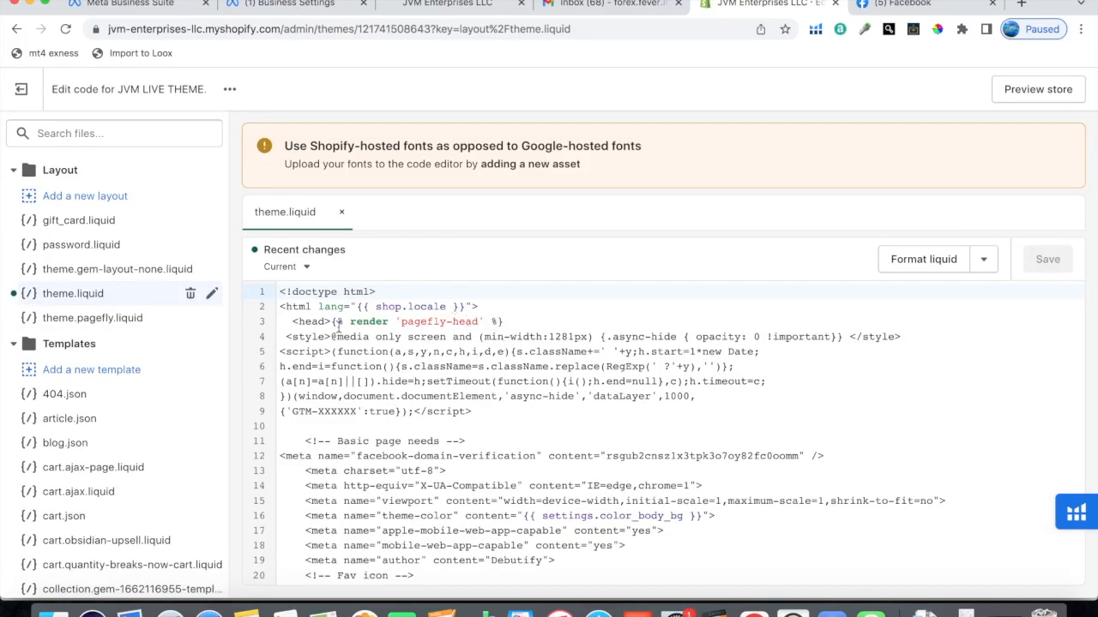
pyautogui.click(332, 320)
pyautogui.click(332, 323)
pyautogui.press('Return')
pyautogui.press('Return')
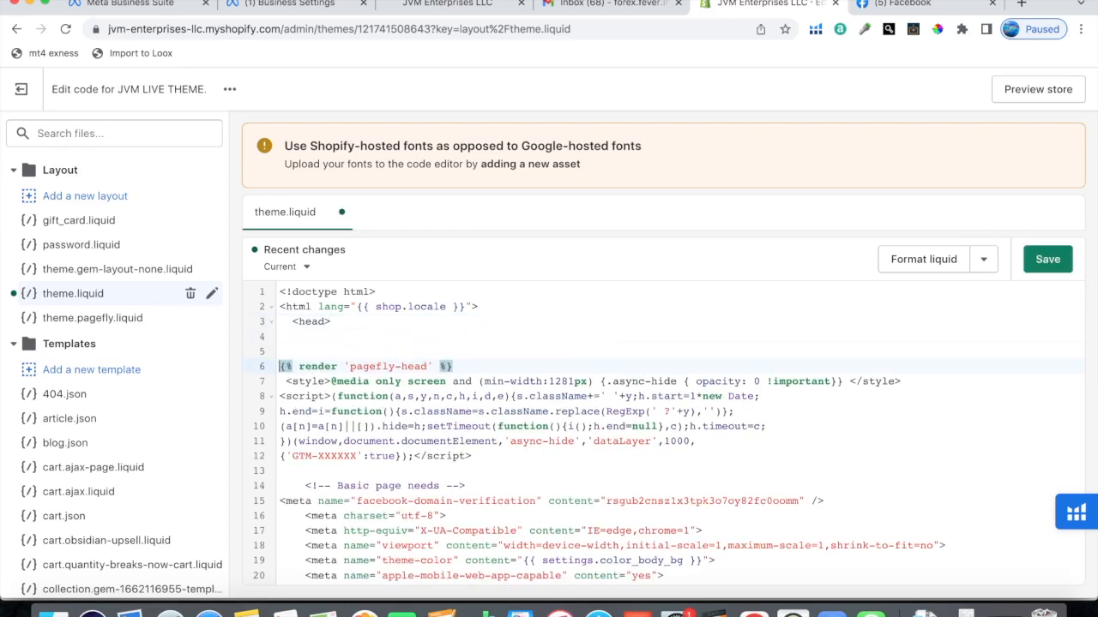
pyautogui.click(320, 339)
pyautogui.press('super+v')
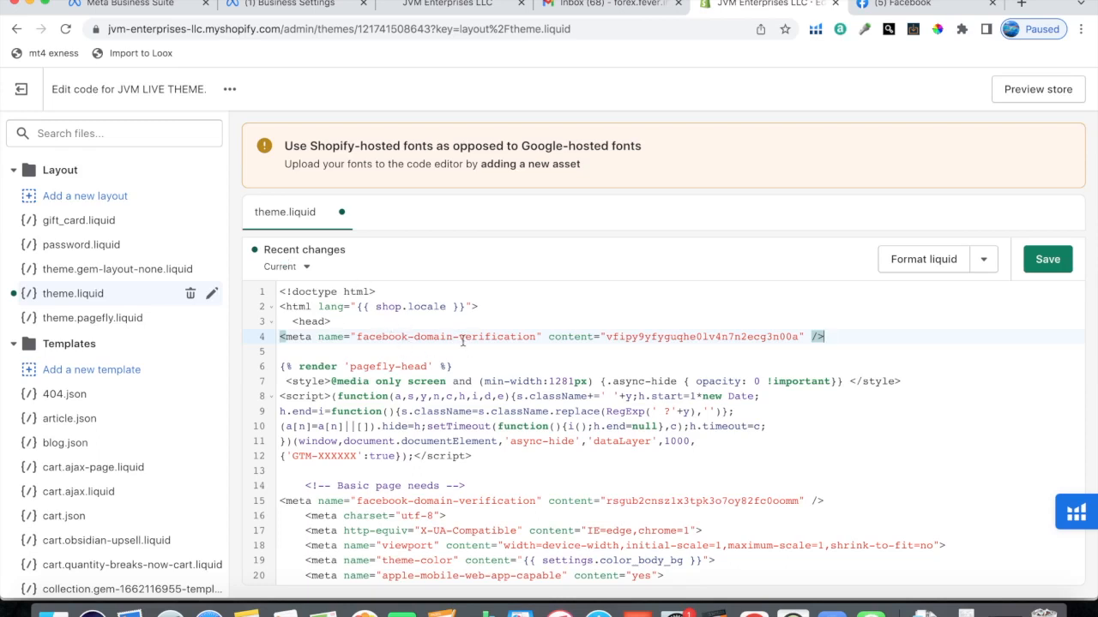
pyautogui.moveTo(825, 337); pyautogui.dragTo(734, 337)
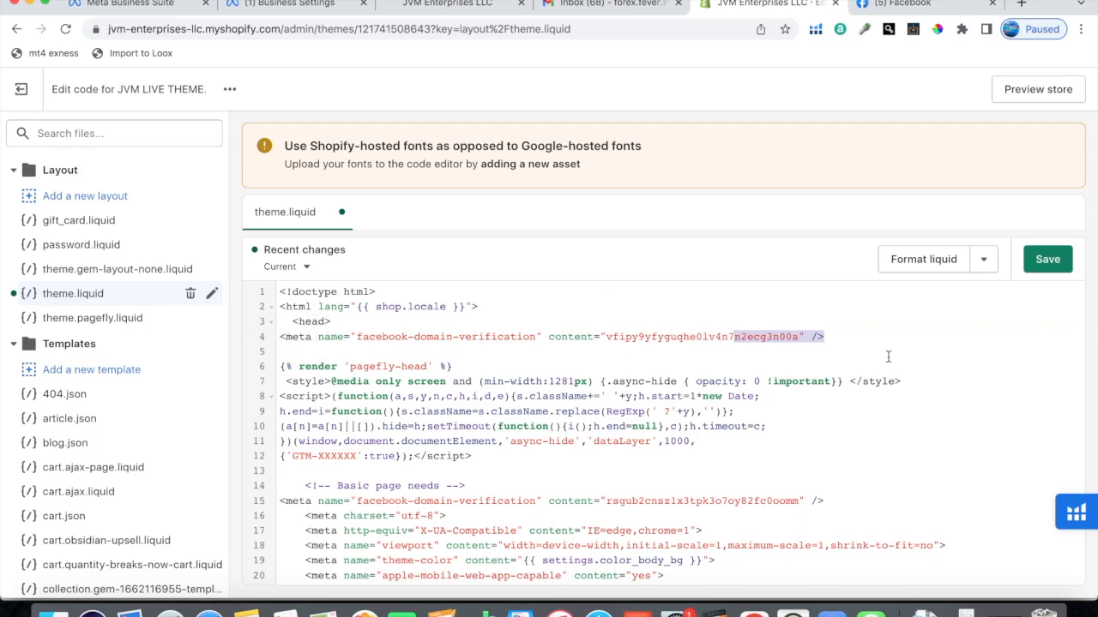
# Step: Switch to Meta Business settings and open Events Manager from the list of all tools
pyautogui.click(280, 6)
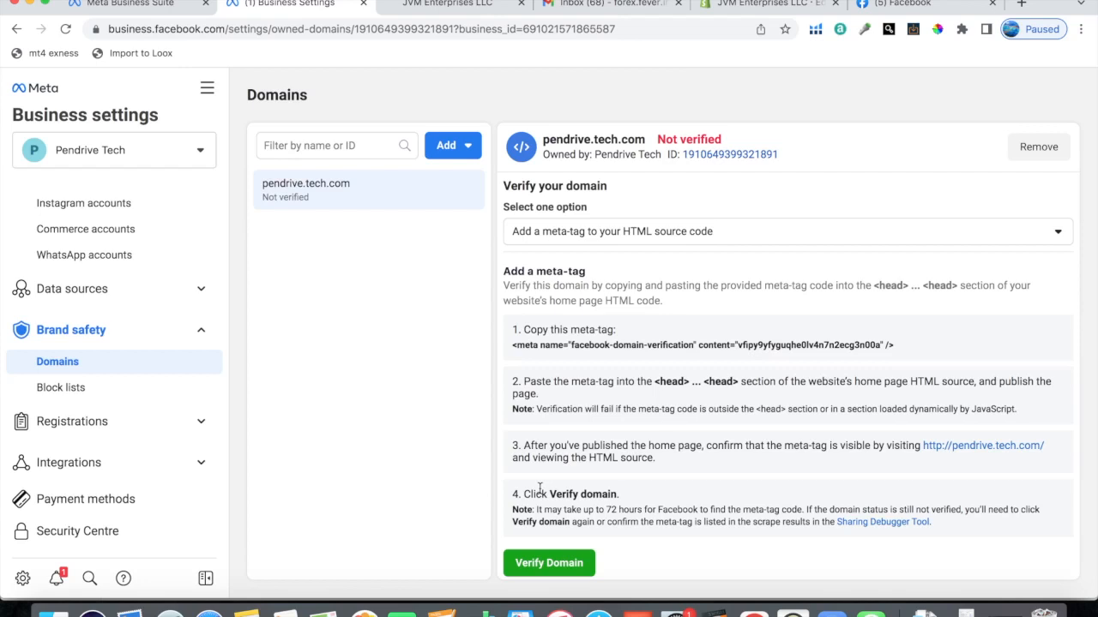
pyautogui.scroll(1, 207, 171)
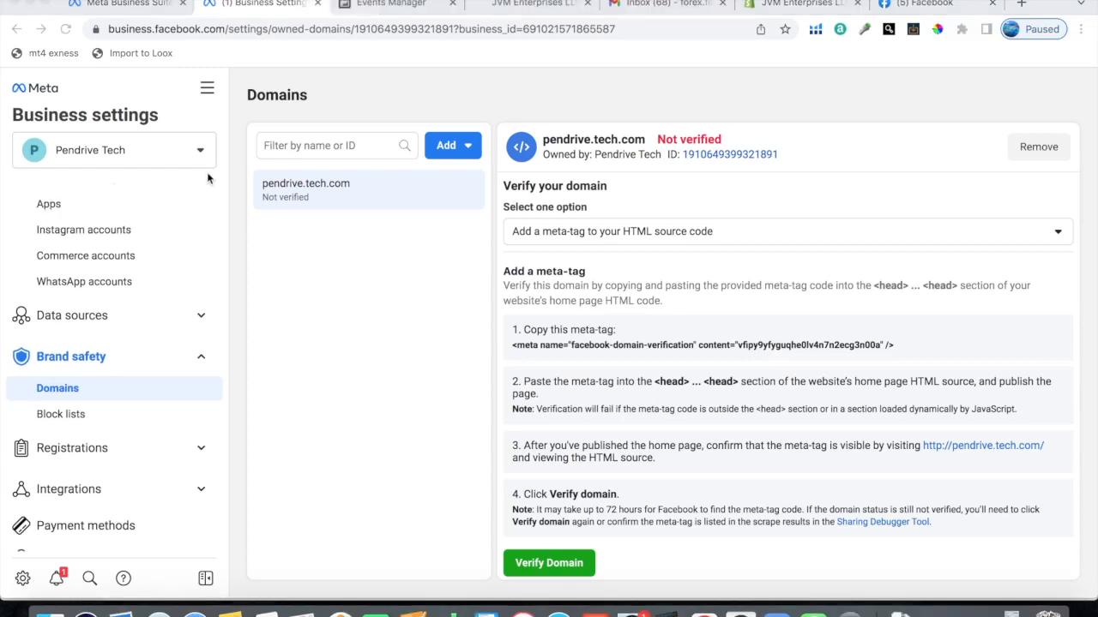
pyautogui.click(208, 88)
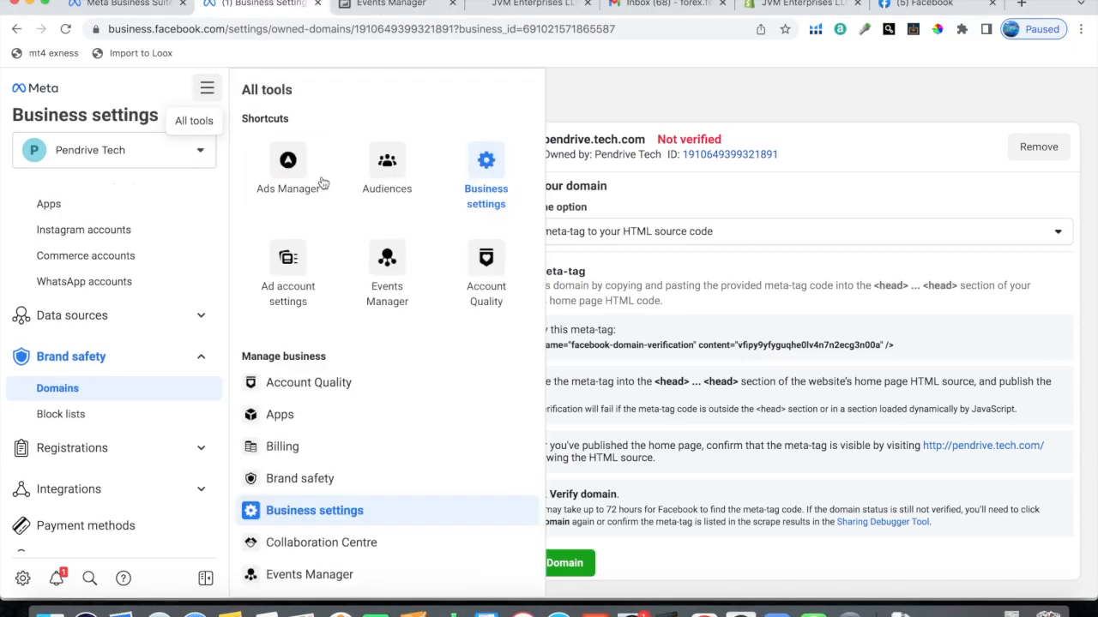
pyautogui.click(358, 299)
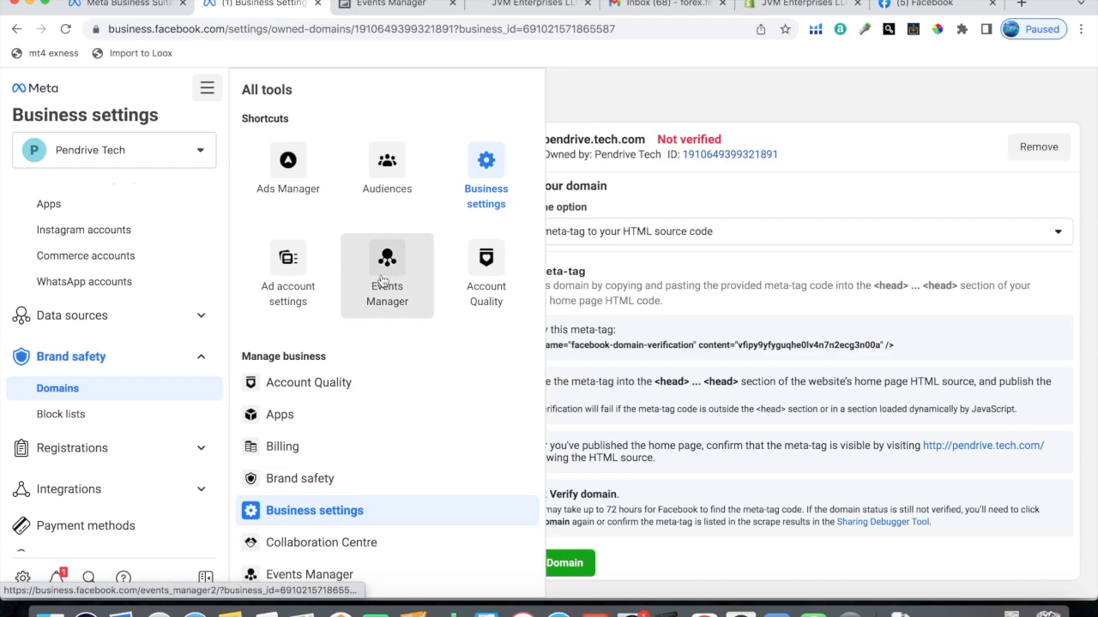
pyautogui.click(378, 7)
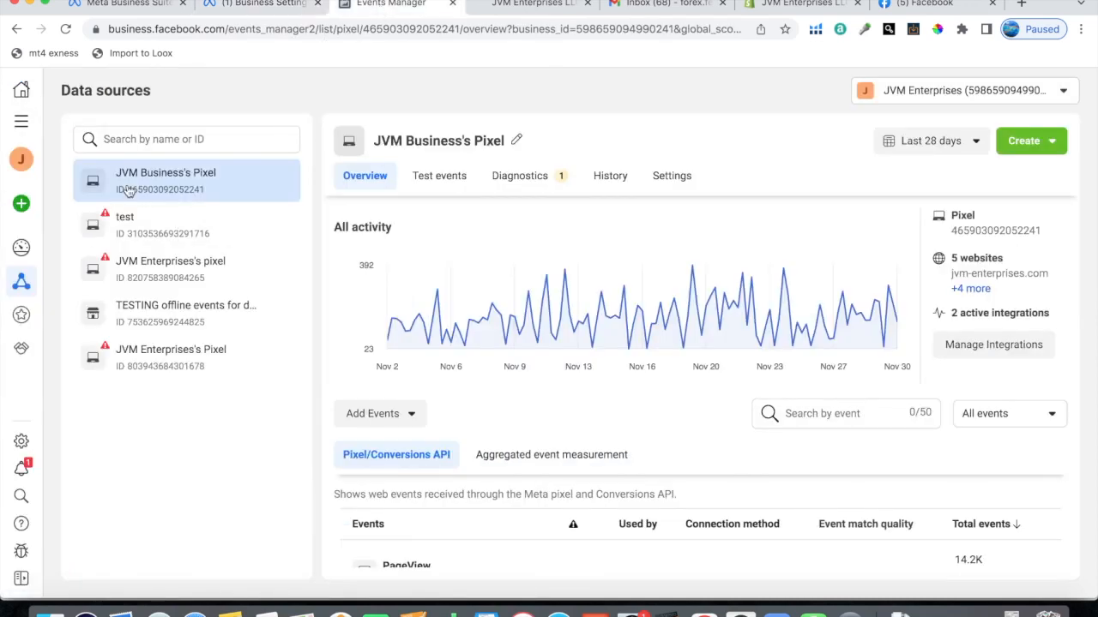
pyautogui.scroll(-3, 449, 377)
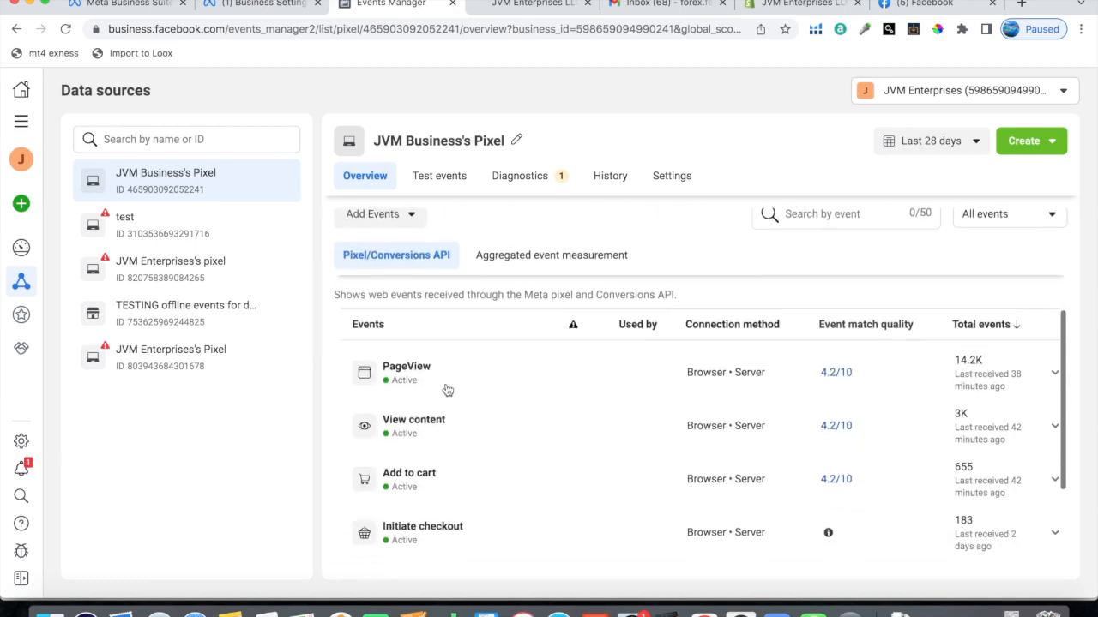
pyautogui.scroll(3, 498, 403)
pyautogui.click(552, 411)
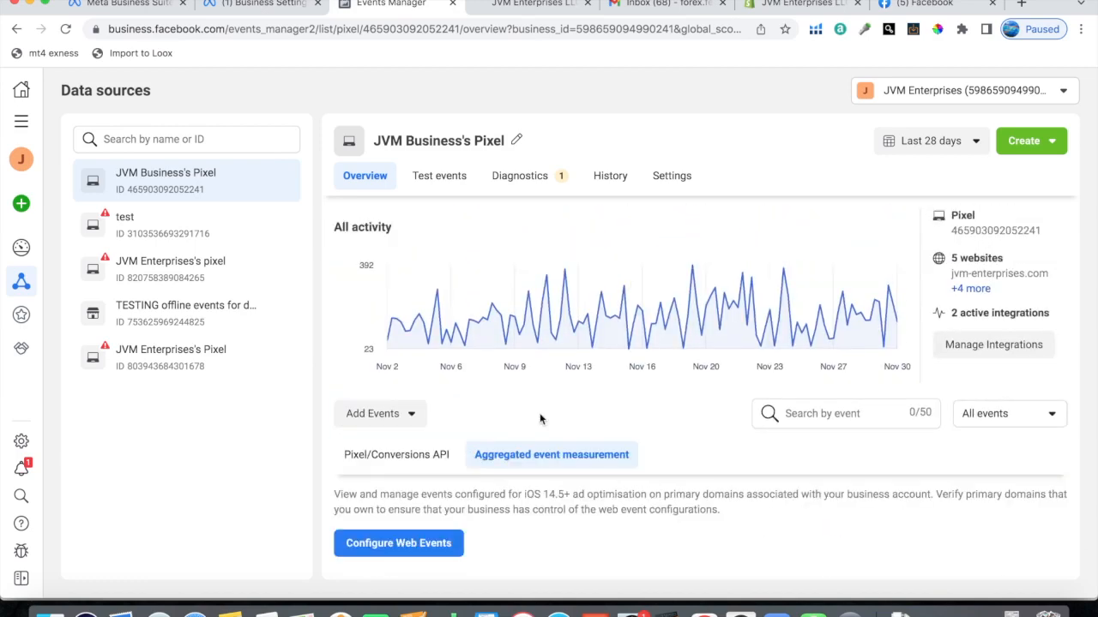
pyautogui.click(382, 544)
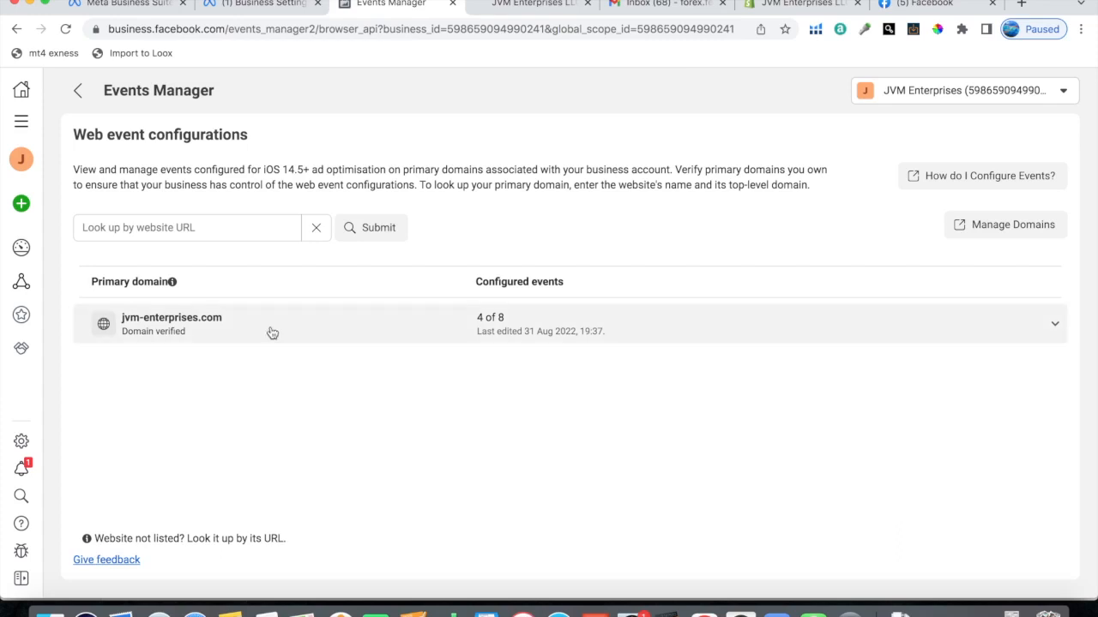
# Step: Delete all configured web events of the domain jvm-enterprises.com, then apply and confirm the change
pyautogui.click(989, 334)
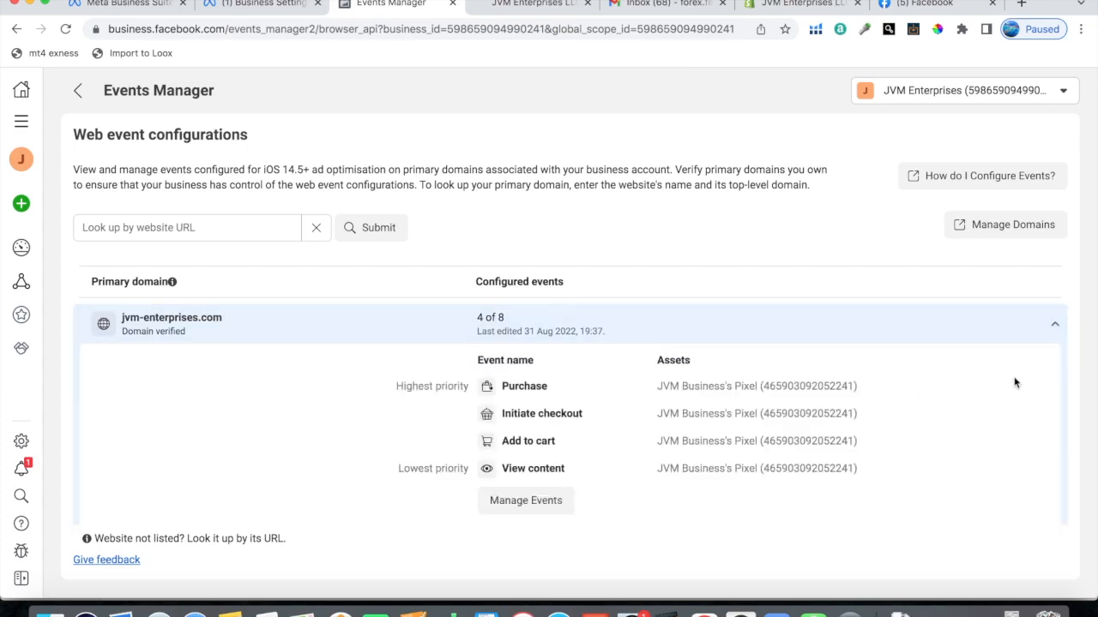
pyautogui.click(547, 500)
pyautogui.click(739, 367)
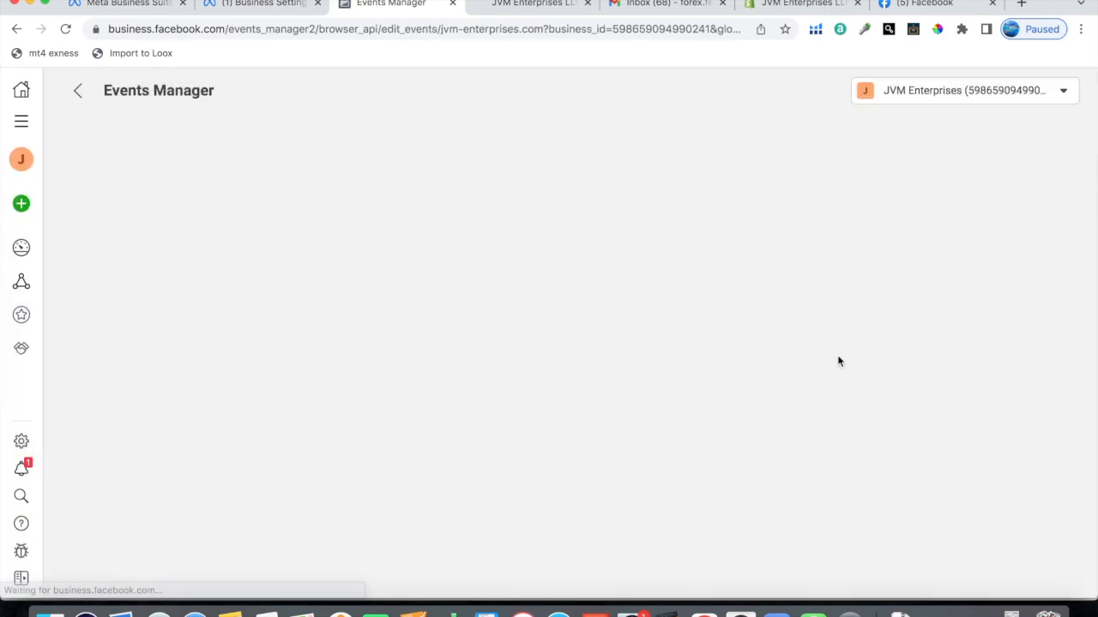
pyautogui.click(1077, 324)
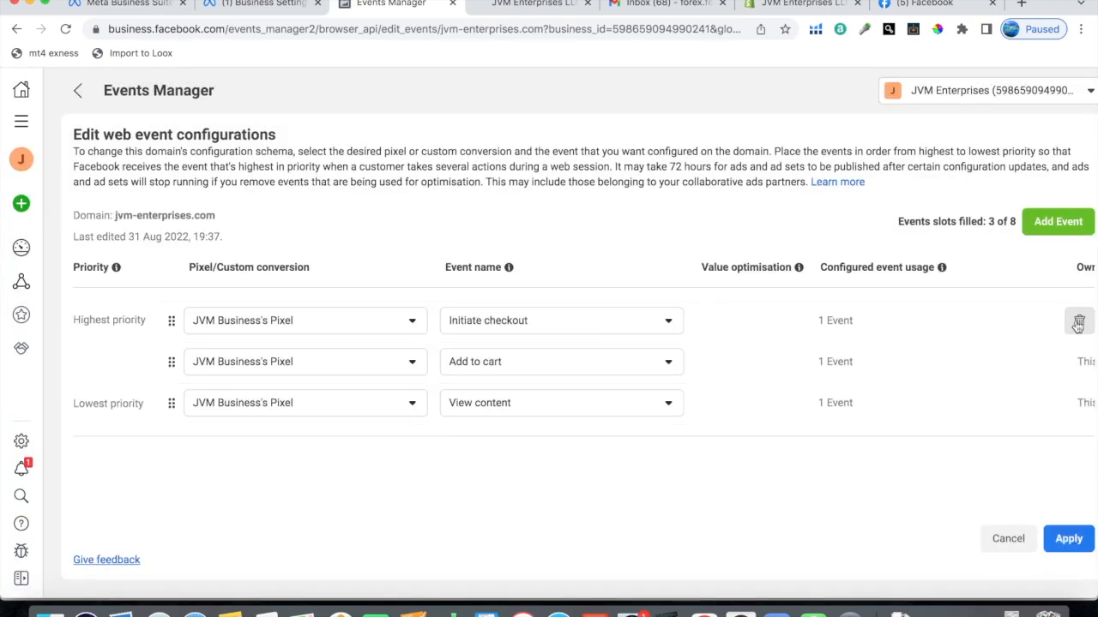
pyautogui.click(1077, 324)
pyautogui.click(1077, 324)
pyautogui.click(1077, 325)
pyautogui.click(1077, 324)
pyautogui.click(1069, 548)
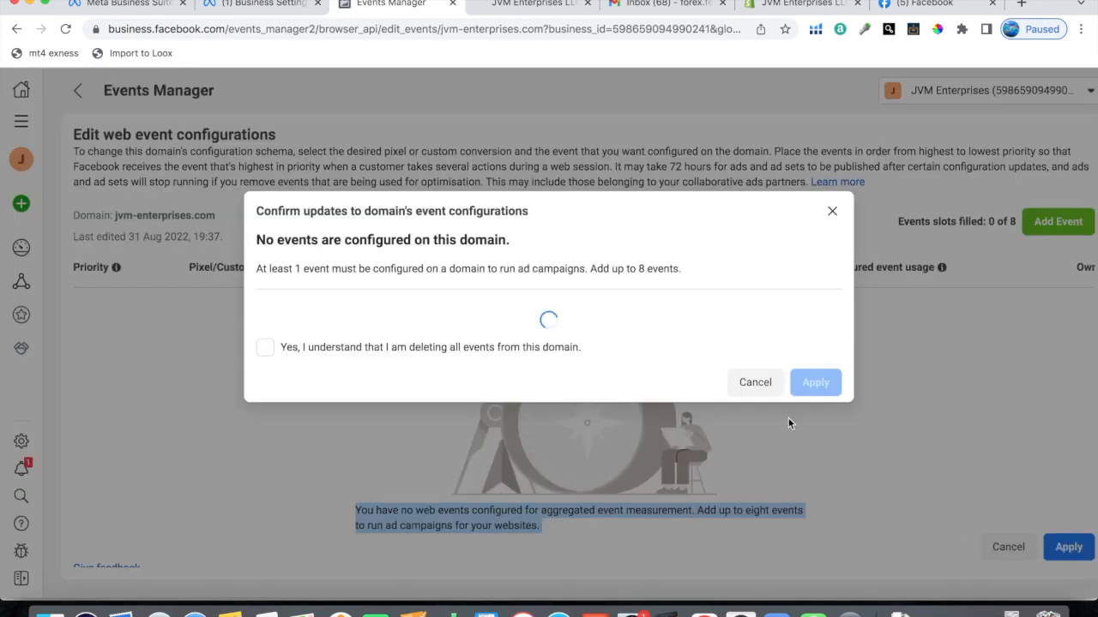
pyautogui.click(265, 399)
pyautogui.click(813, 436)
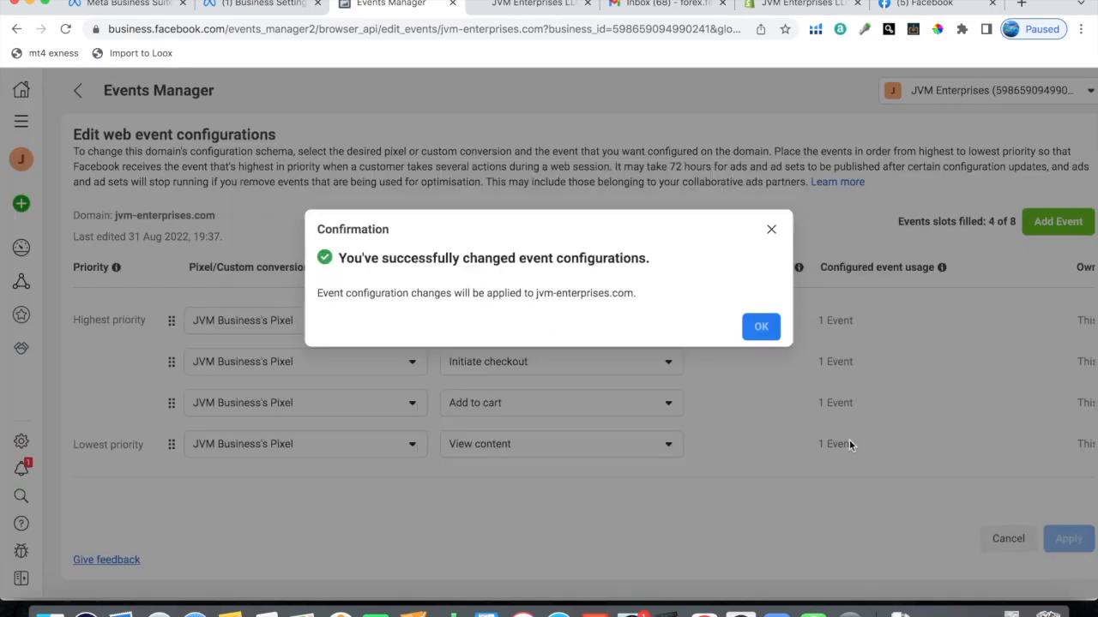
pyautogui.click(753, 333)
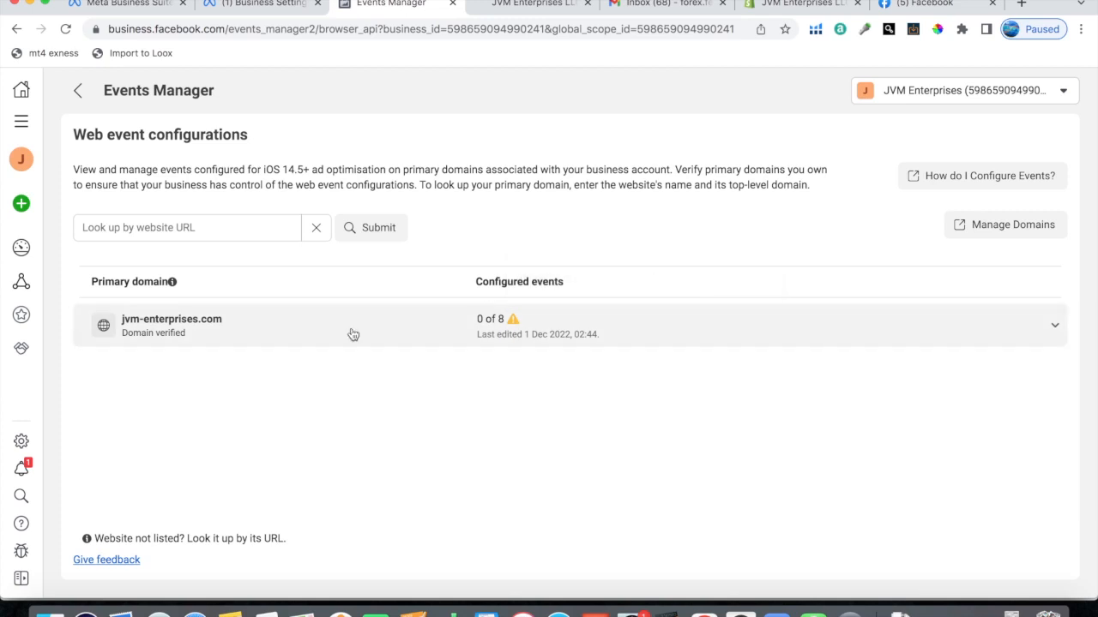
pyautogui.click(982, 337)
pyautogui.click(559, 421)
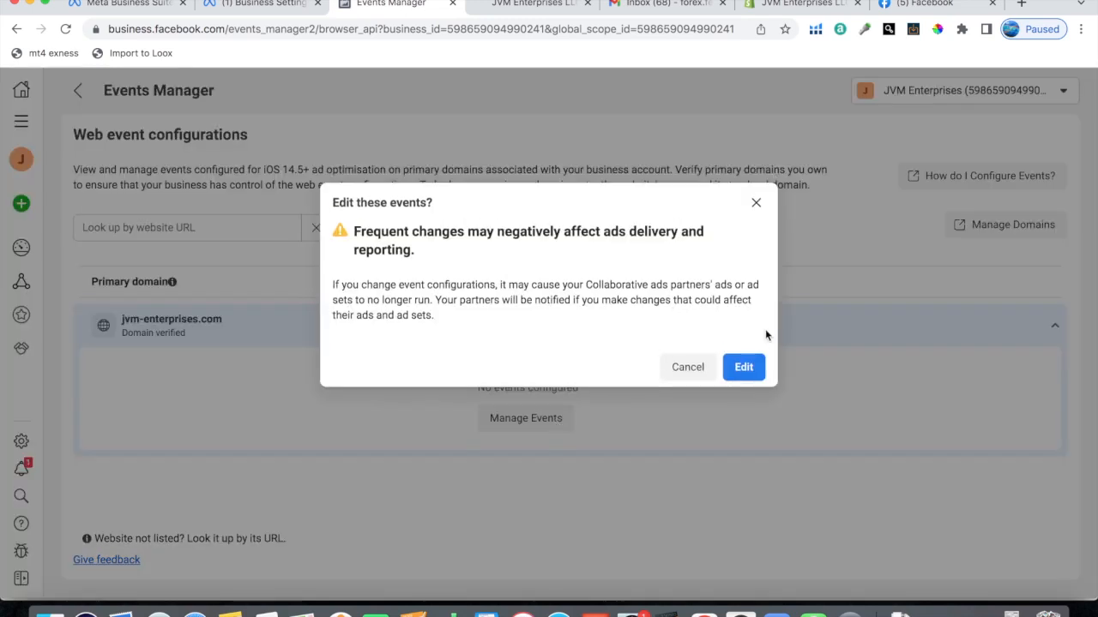
pyautogui.click(742, 367)
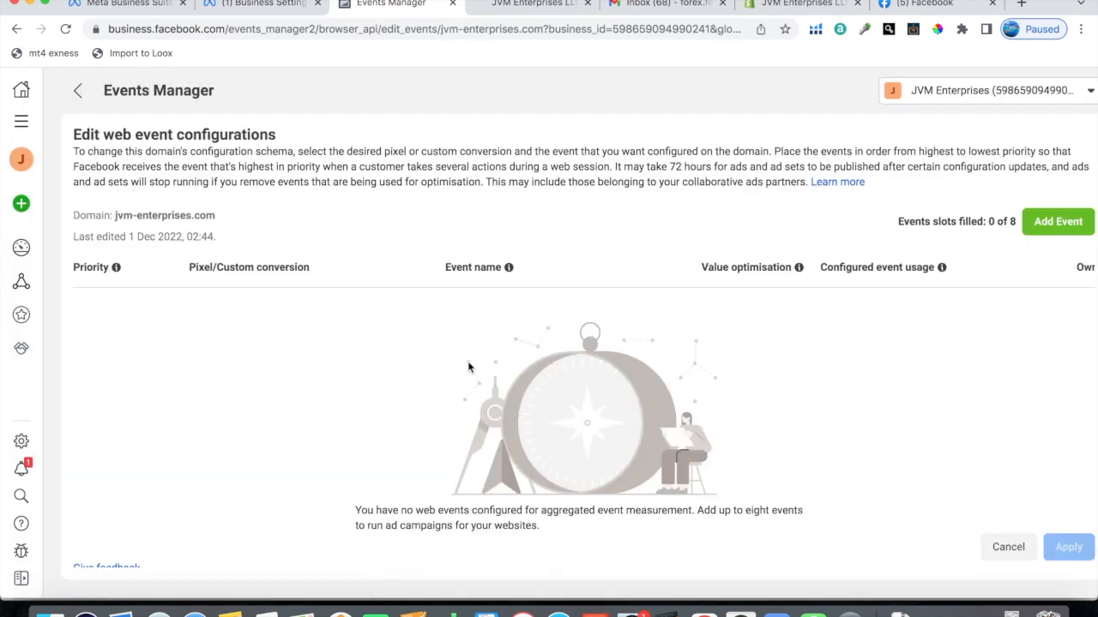
pyautogui.click(1056, 222)
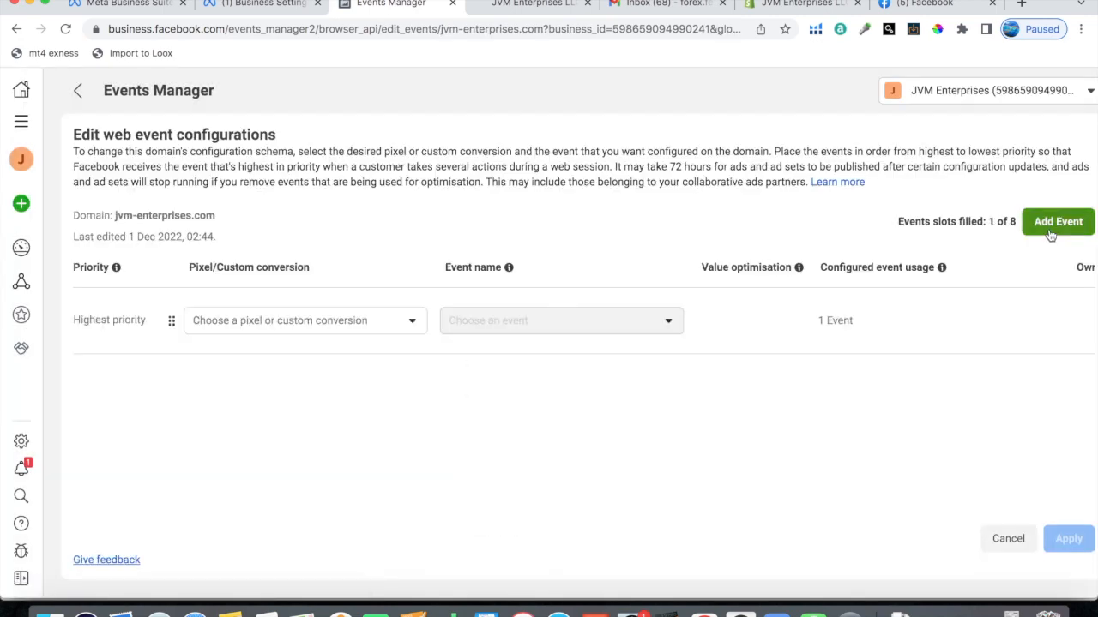
pyautogui.click(227, 324)
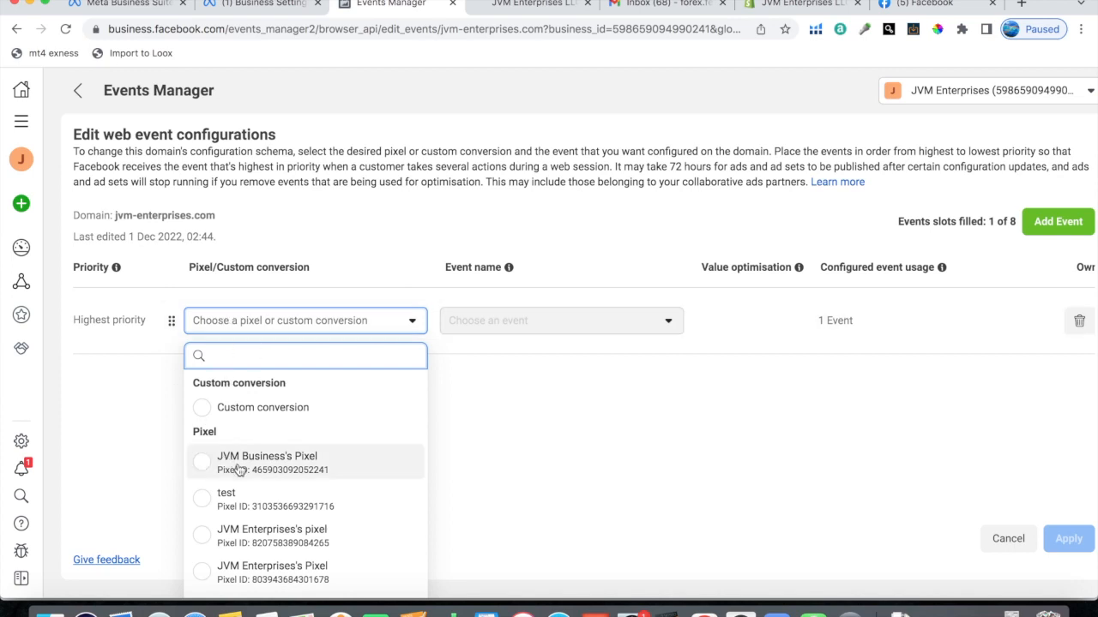
pyautogui.click(233, 461)
pyautogui.click(505, 326)
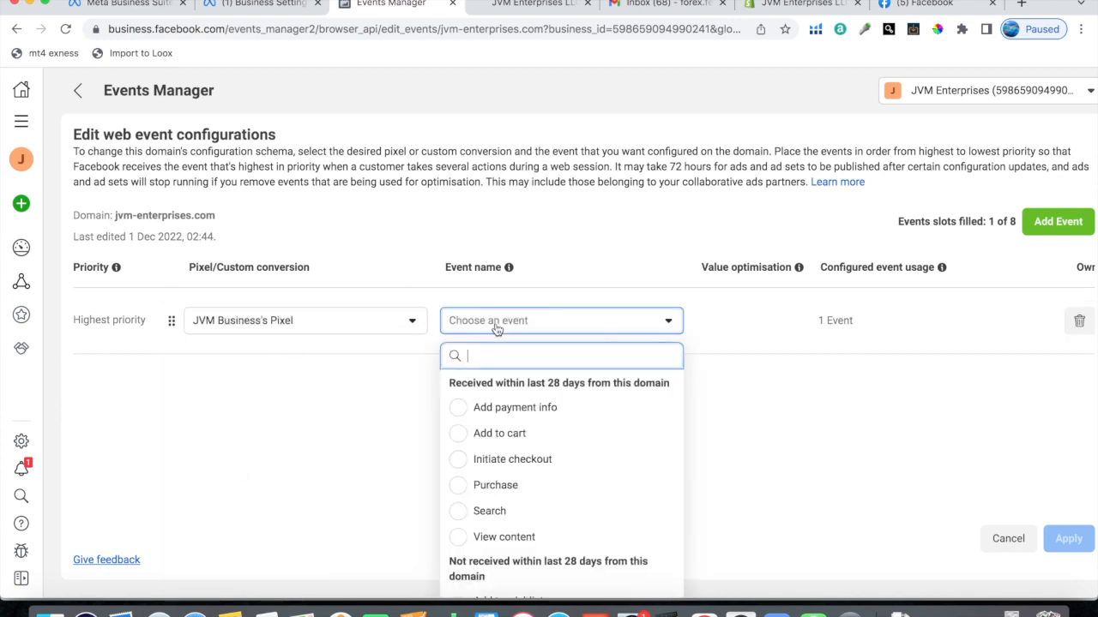
pyautogui.write('purc')
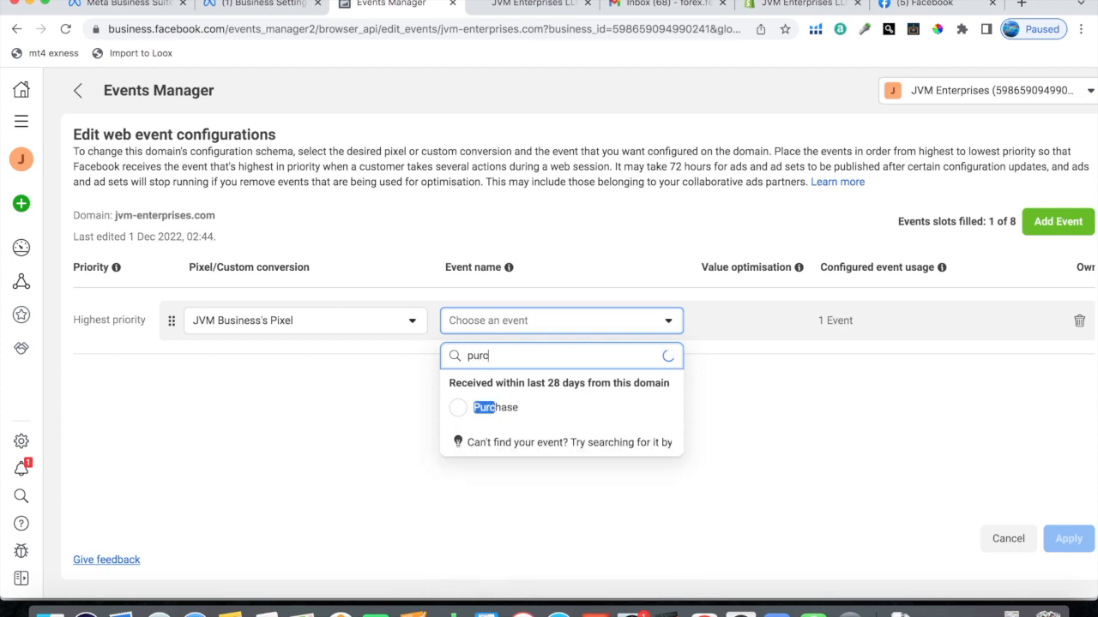
pyautogui.click(598, 407)
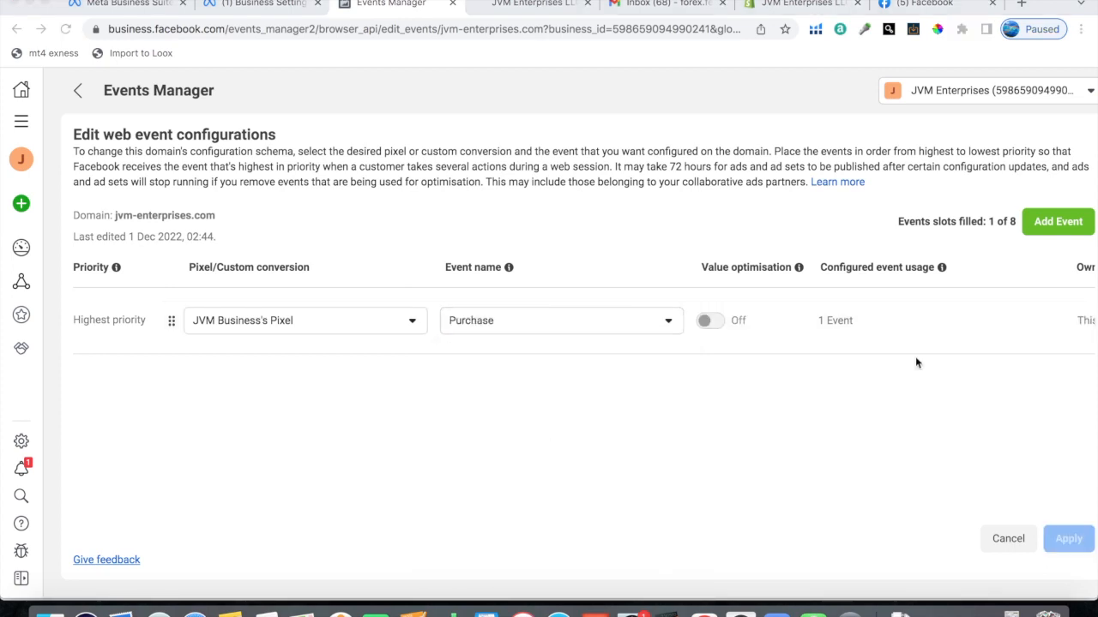
pyautogui.click(1051, 223)
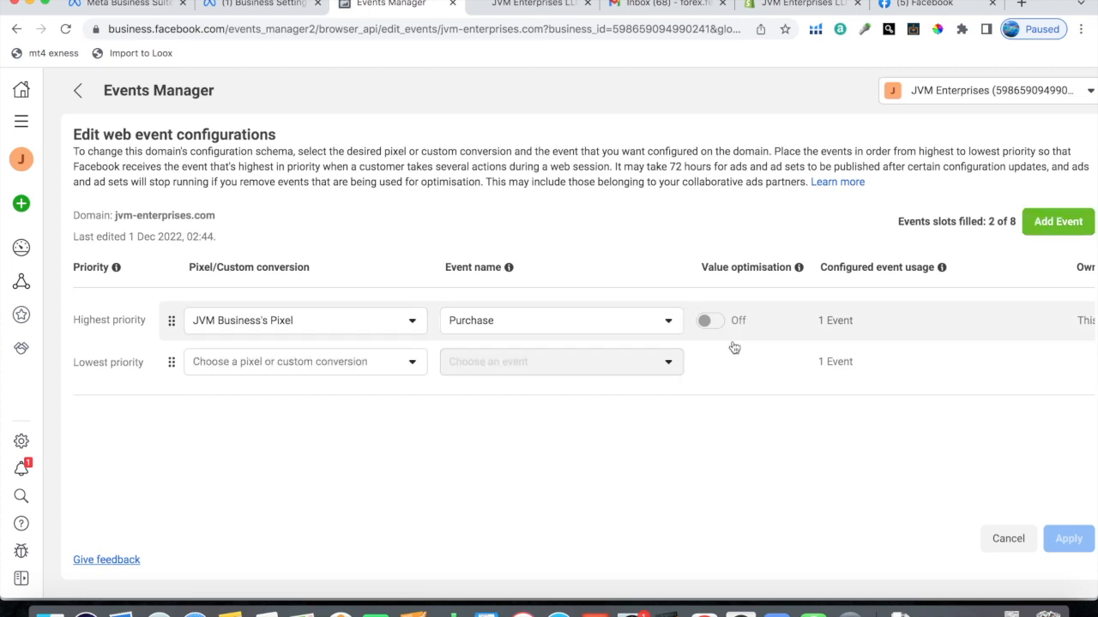
pyautogui.click(223, 366)
pyautogui.click(219, 506)
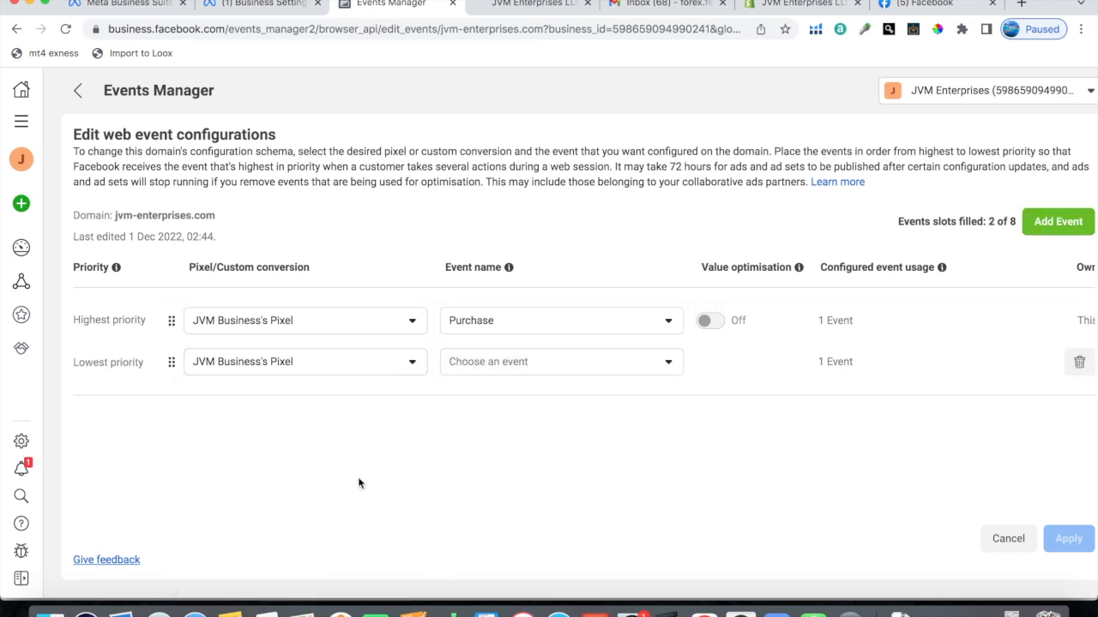
pyautogui.click(504, 372)
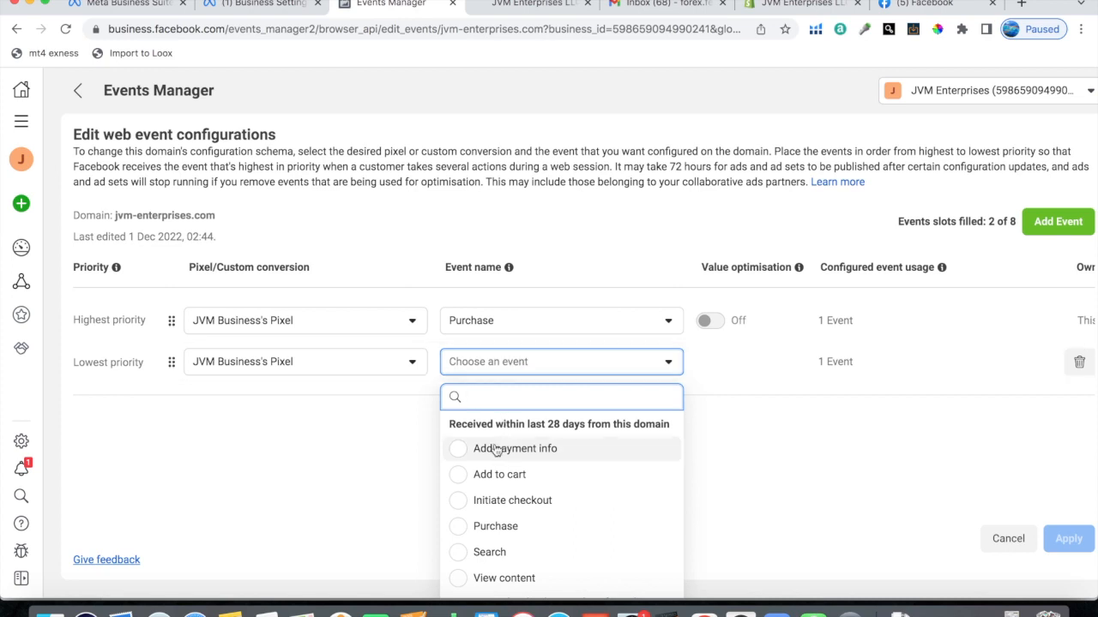
pyautogui.click(472, 502)
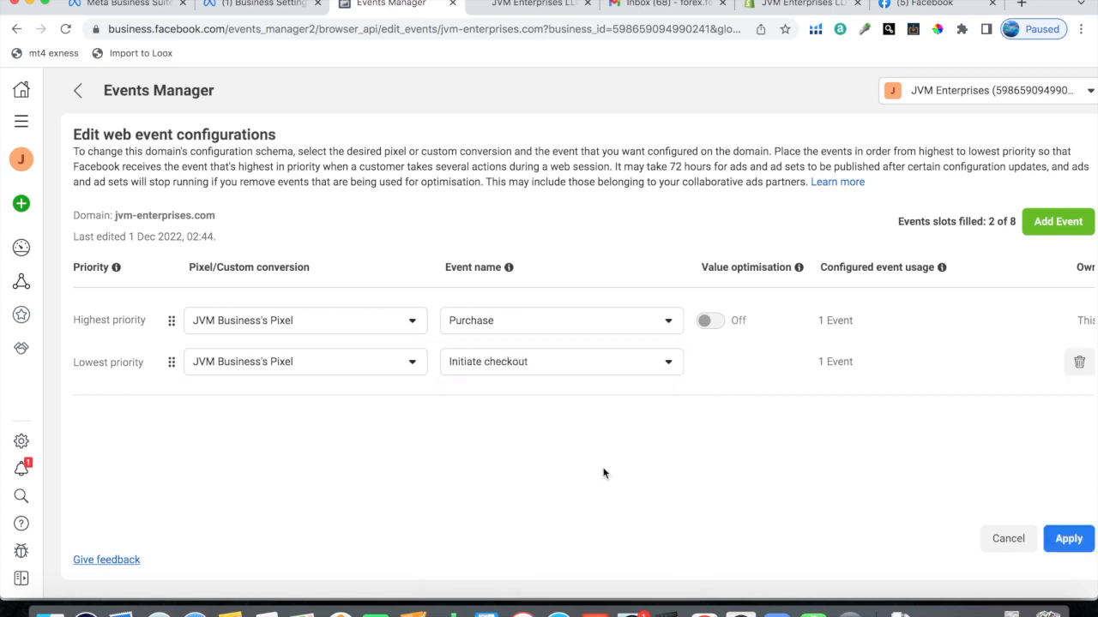
pyautogui.click(1054, 221)
pyautogui.click(238, 403)
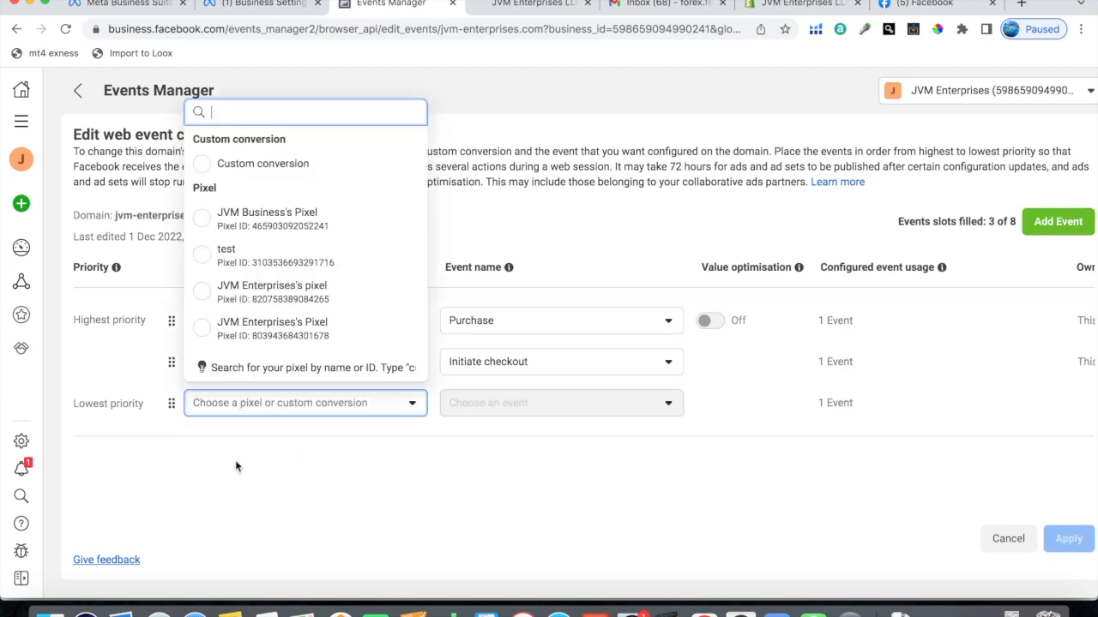
pyautogui.click(247, 216)
pyautogui.click(506, 405)
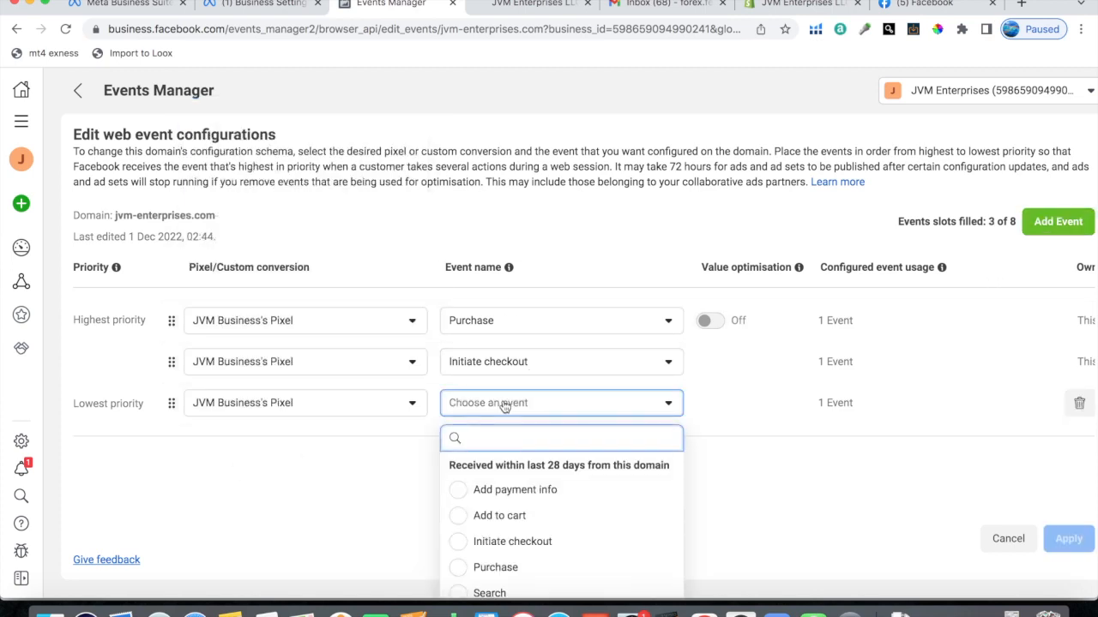
pyautogui.click(470, 517)
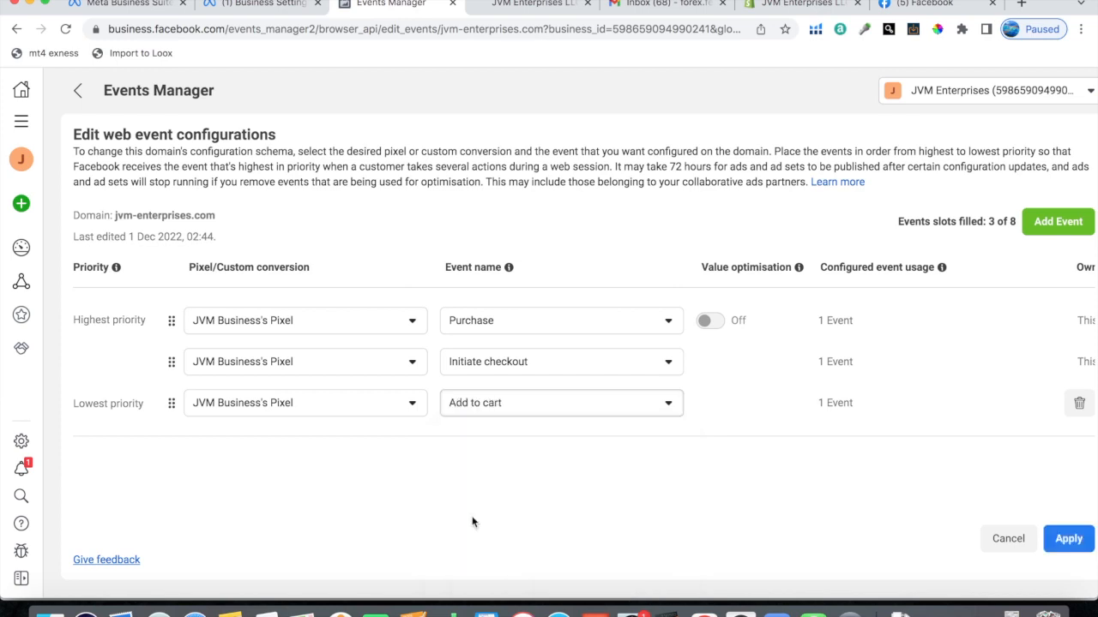
pyautogui.click(1053, 225)
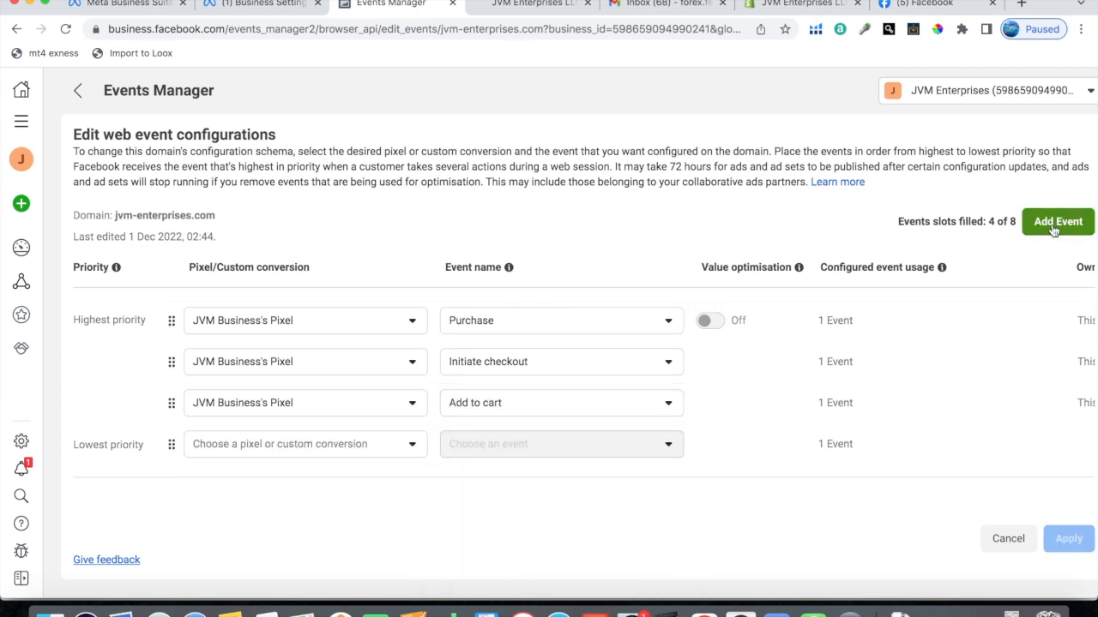
pyautogui.click(235, 446)
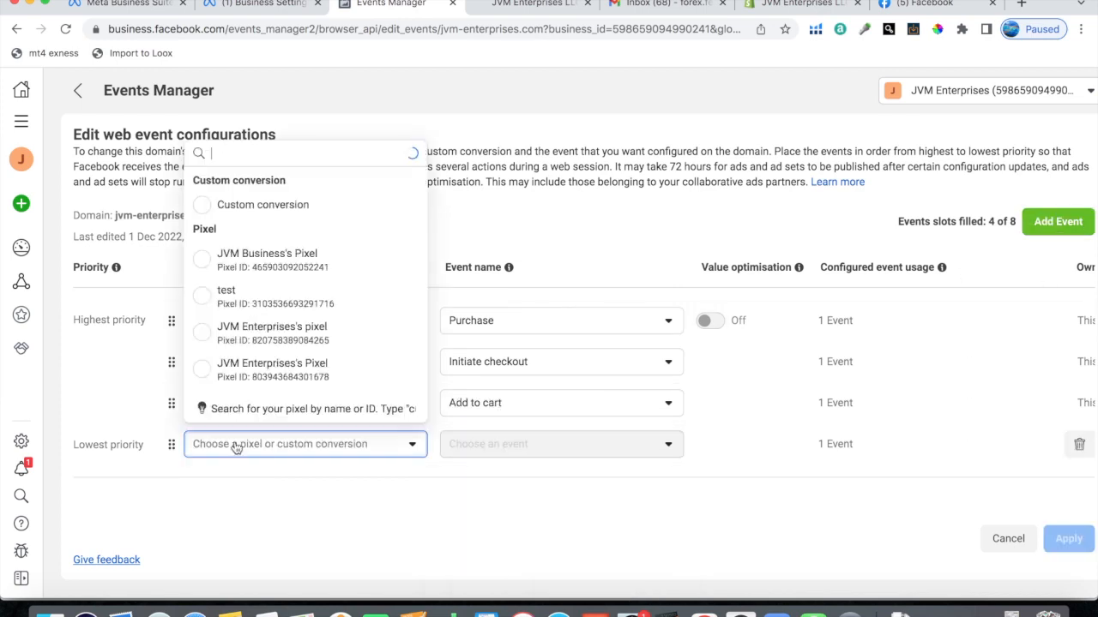
pyautogui.click(232, 273)
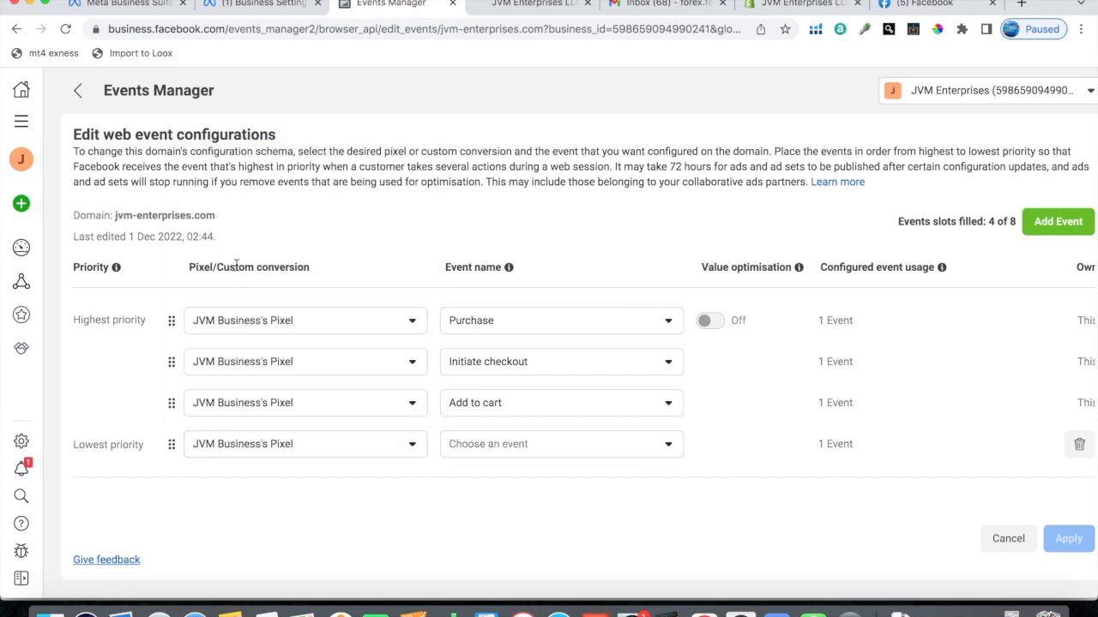
pyautogui.click(549, 448)
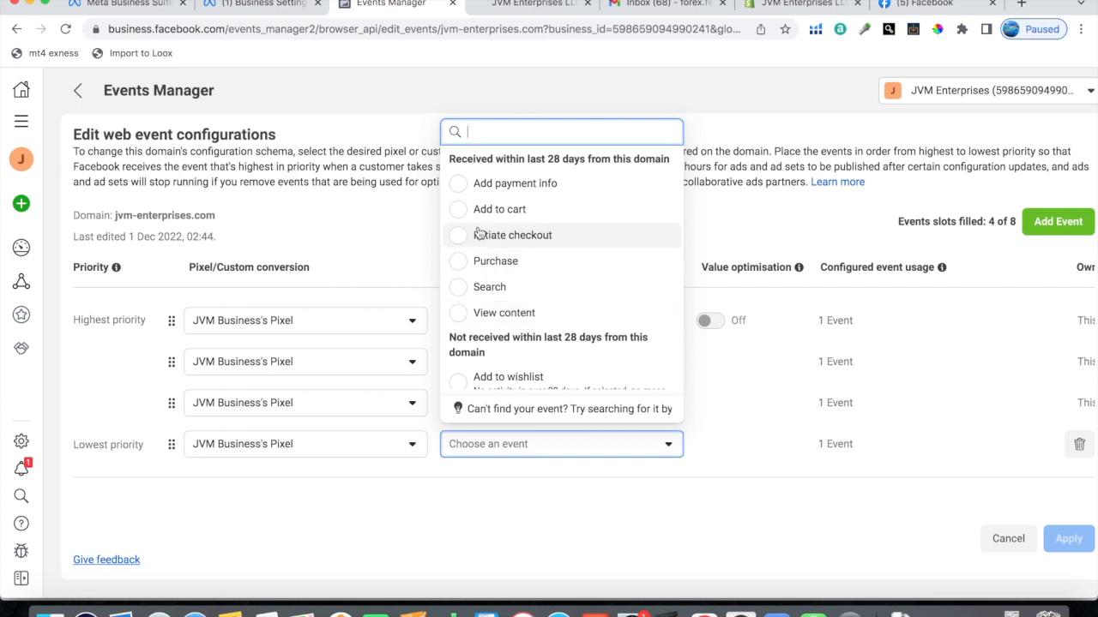
pyautogui.click(473, 314)
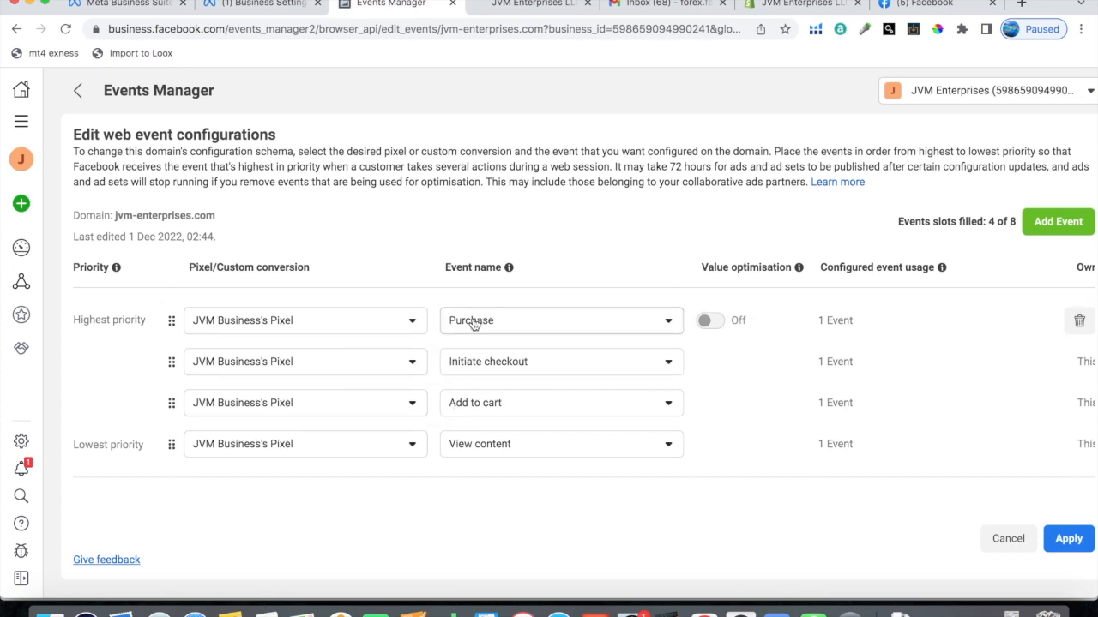
# Step: Apply the web event configuration, confirm the changes to the domain's events and close the confirmation
pyautogui.click(1066, 539)
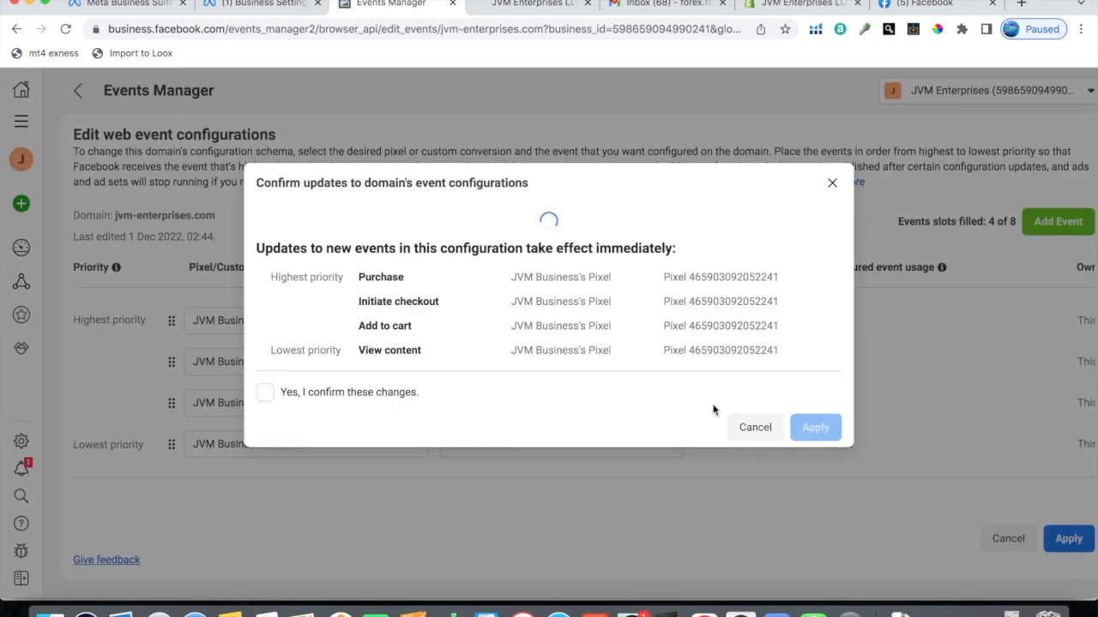
pyautogui.click(265, 370)
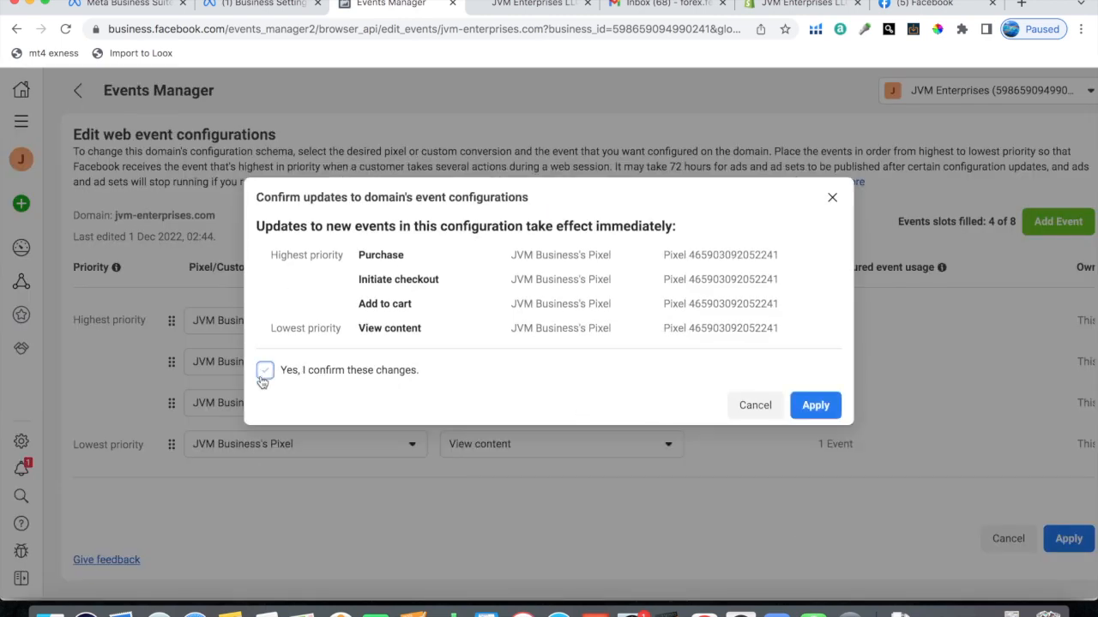
pyautogui.click(815, 405)
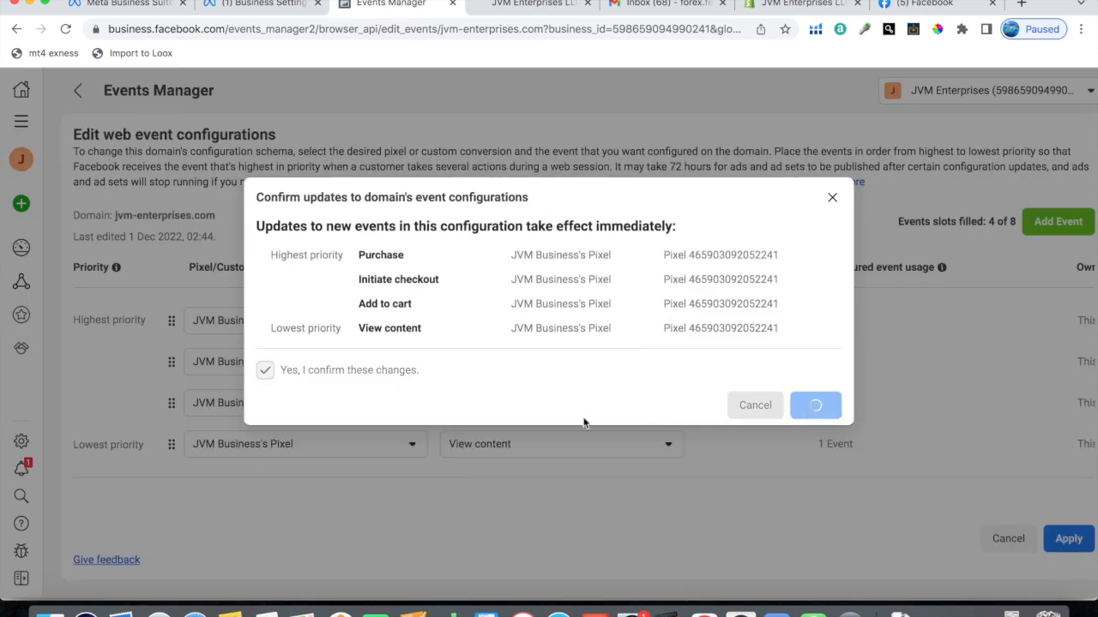
pyautogui.click(761, 327)
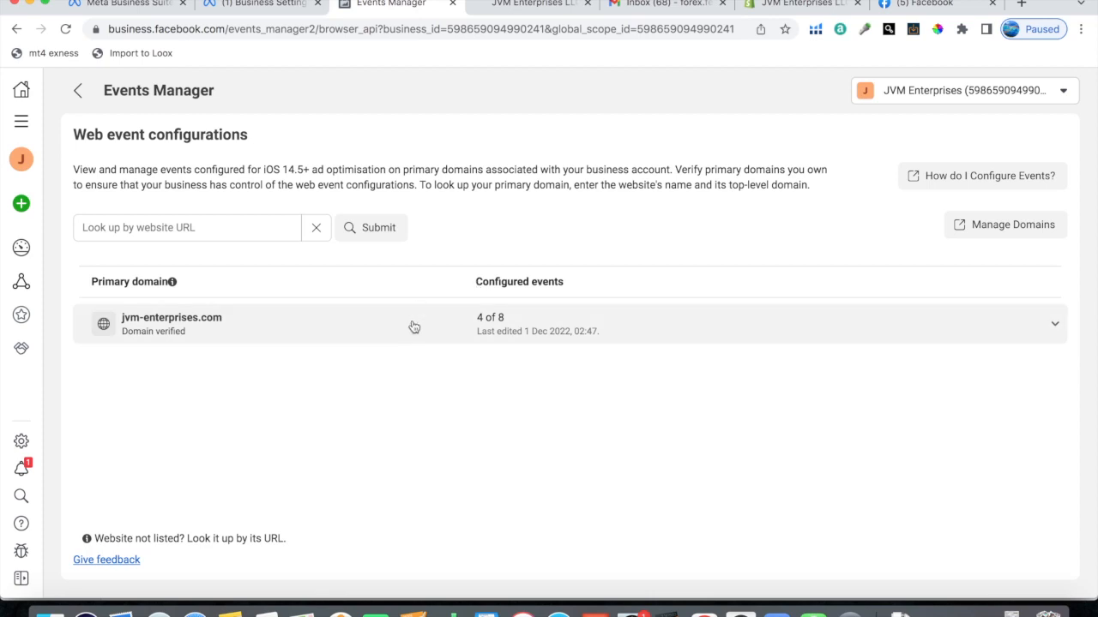
# Step: Review the verification meta-tag in Shopify's theme.liquid and the options for adding a domain in Meta Business settings
pyautogui.click(787, 10)
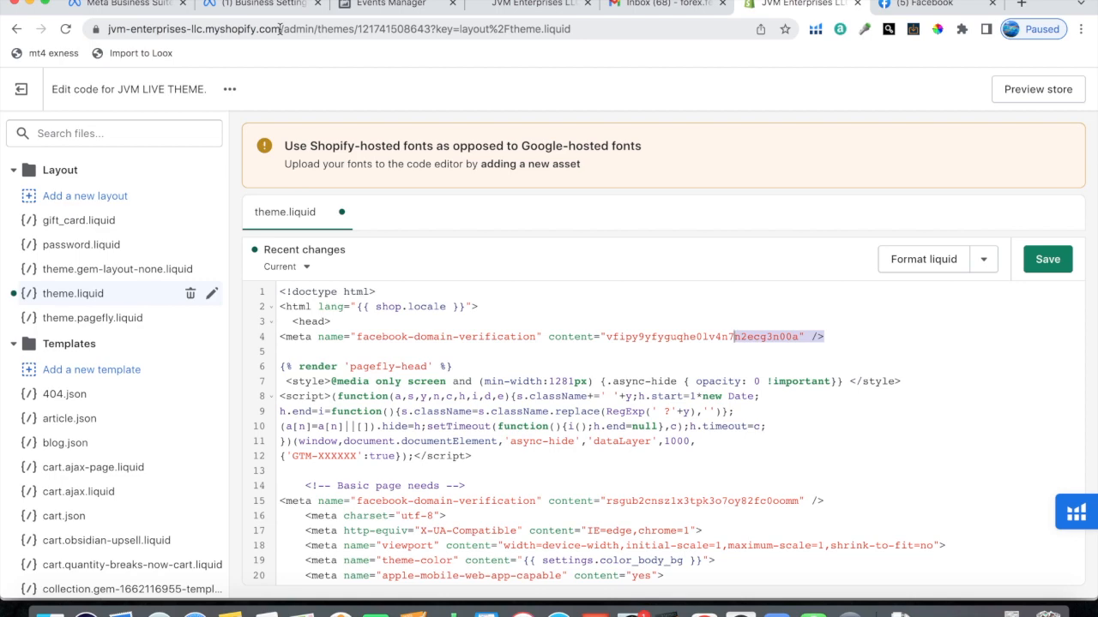
pyautogui.click(403, 3)
pyautogui.click(249, 7)
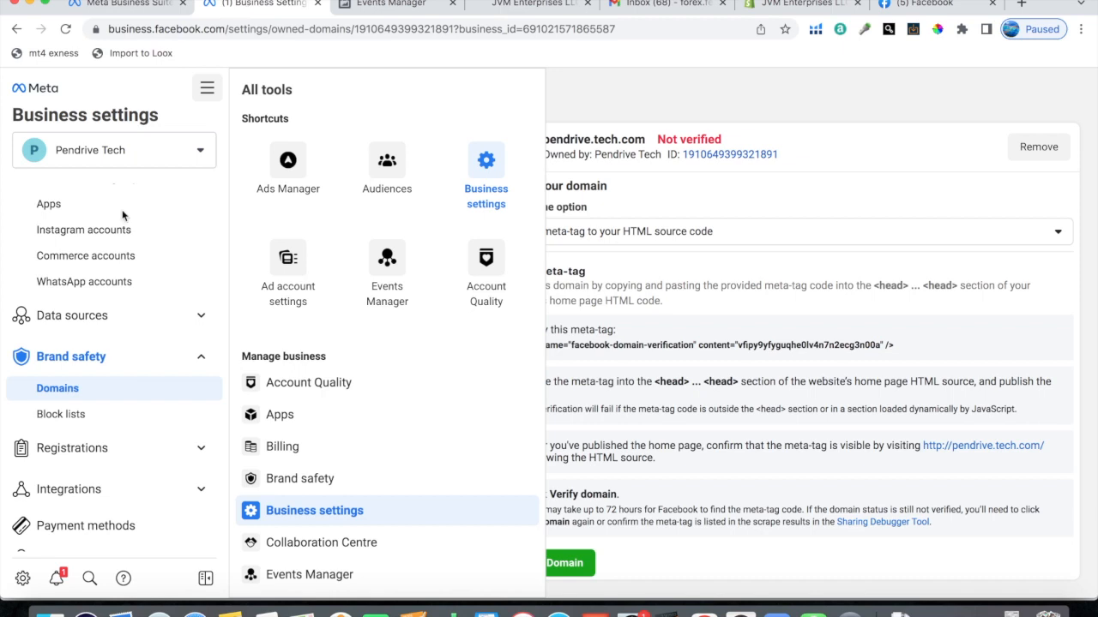
pyautogui.click(694, 215)
pyautogui.click(449, 145)
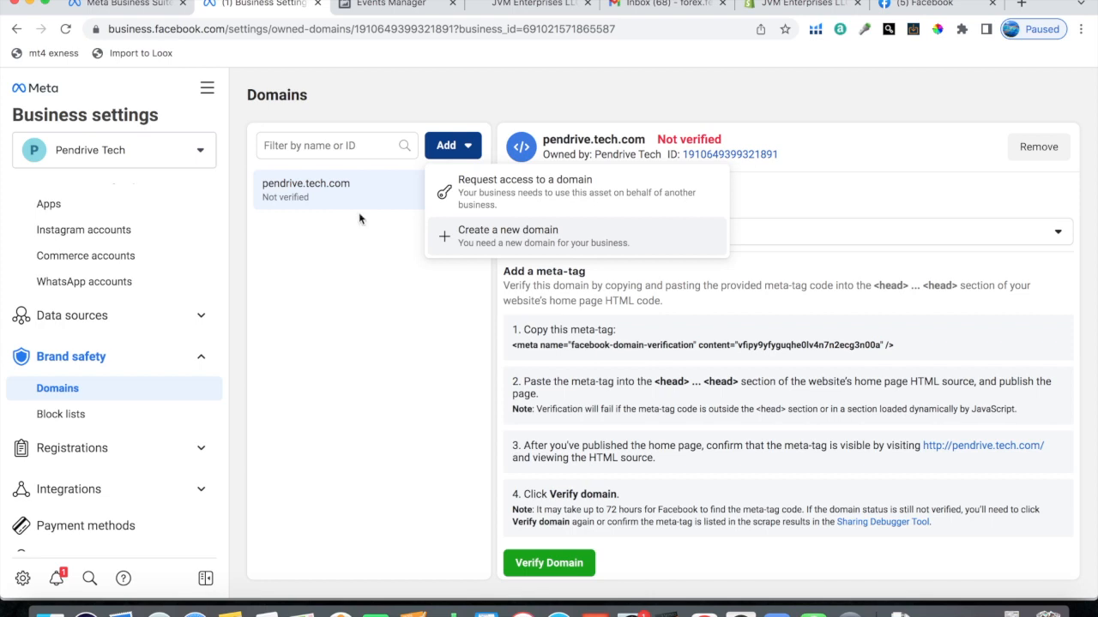
pyautogui.click(372, 5)
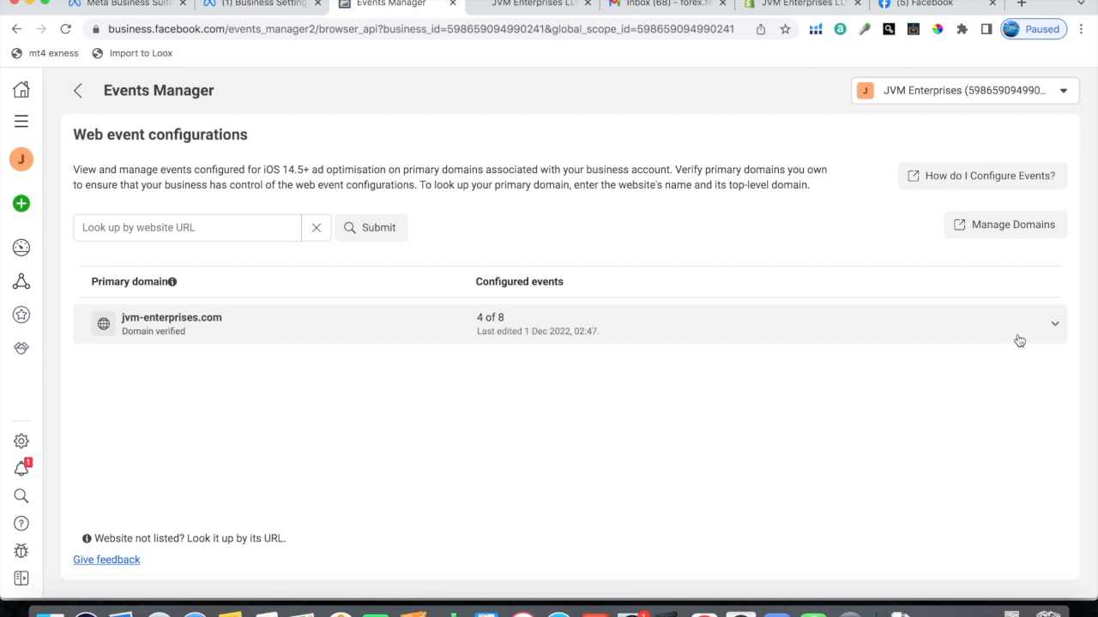
pyautogui.click(75, 94)
pyautogui.click(436, 177)
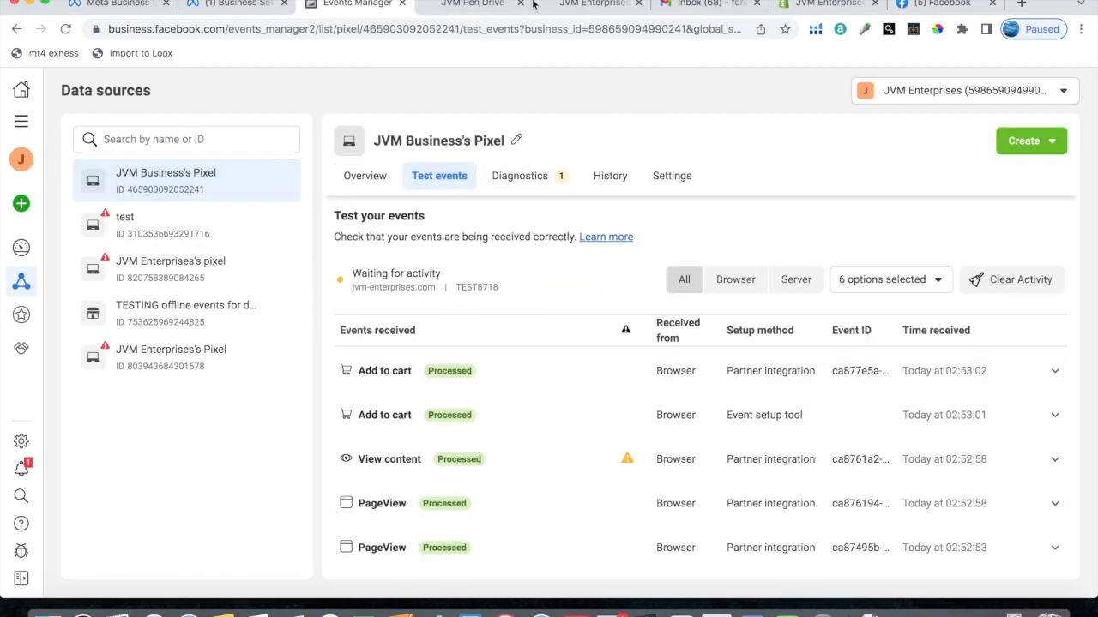
pyautogui.click(479, 9)
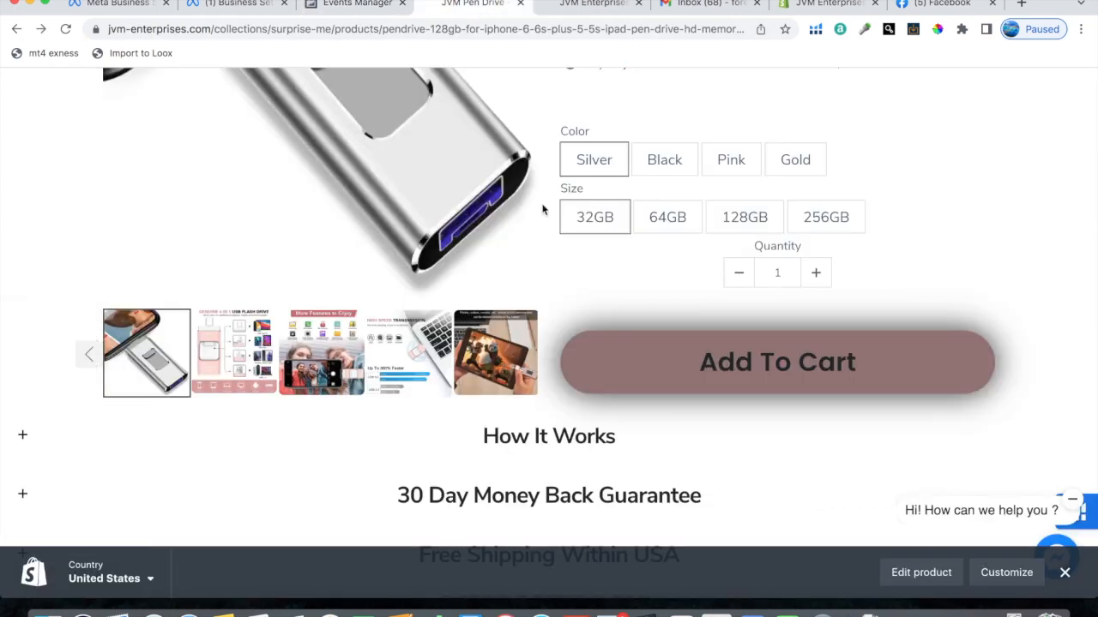
pyautogui.click(364, 6)
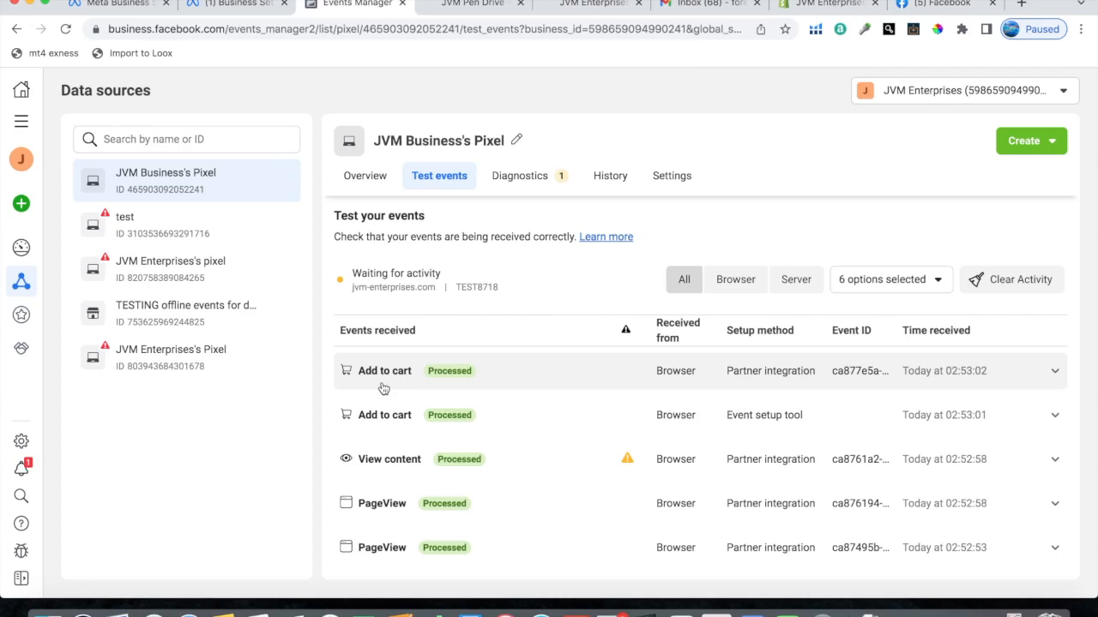
# Step: Inspect the details of the received View content event and the Add to cart event from the event setup tool
pyautogui.click(387, 468)
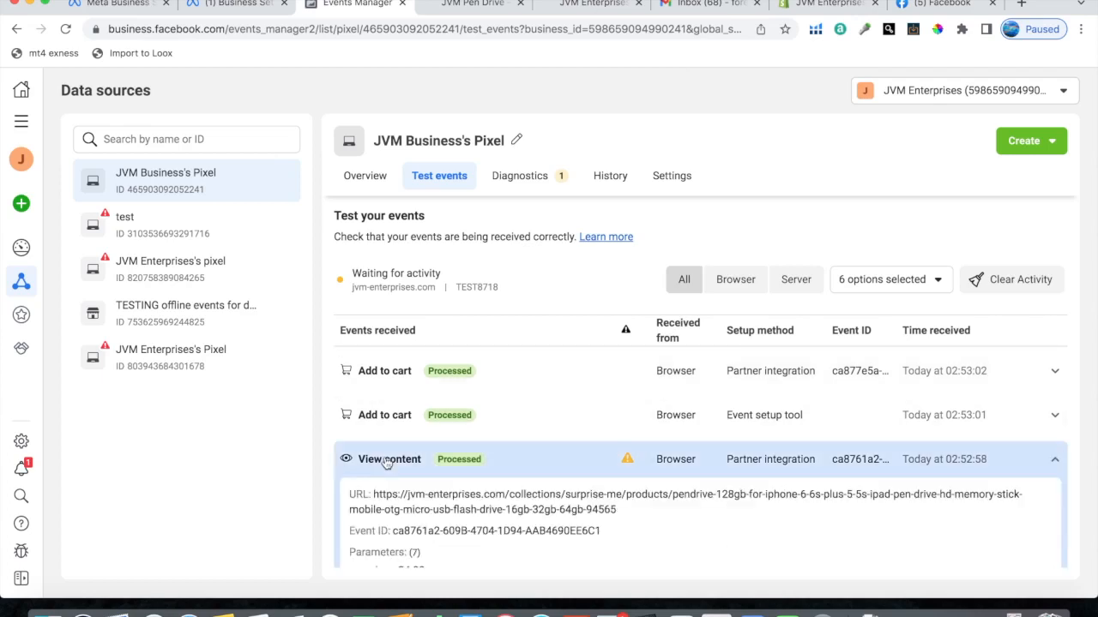
pyautogui.scroll(-2, 394, 463)
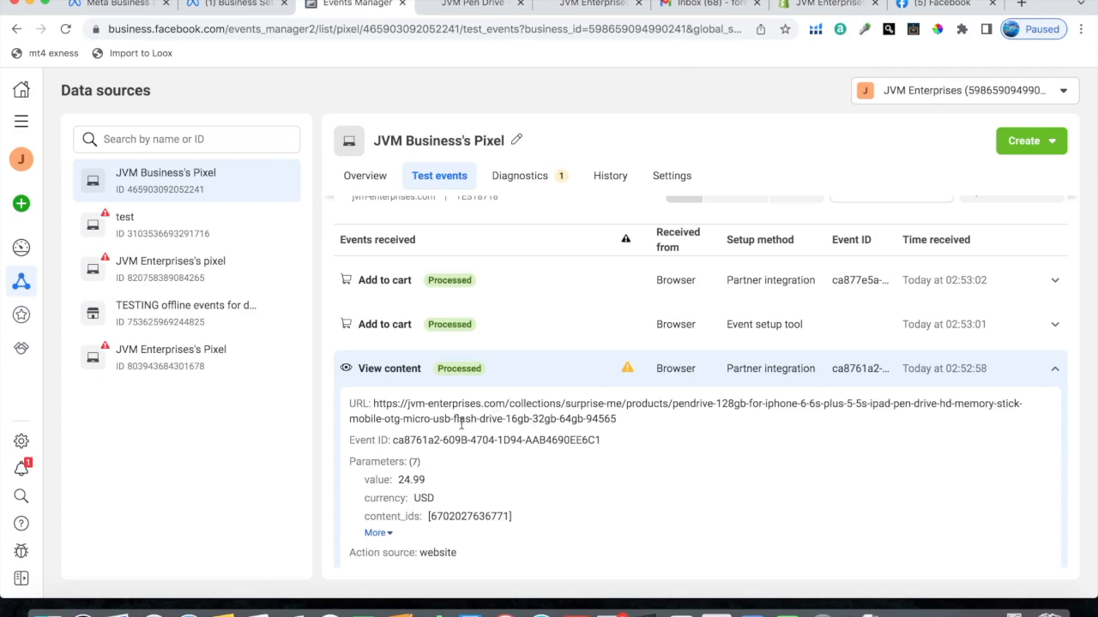
pyautogui.click(381, 334)
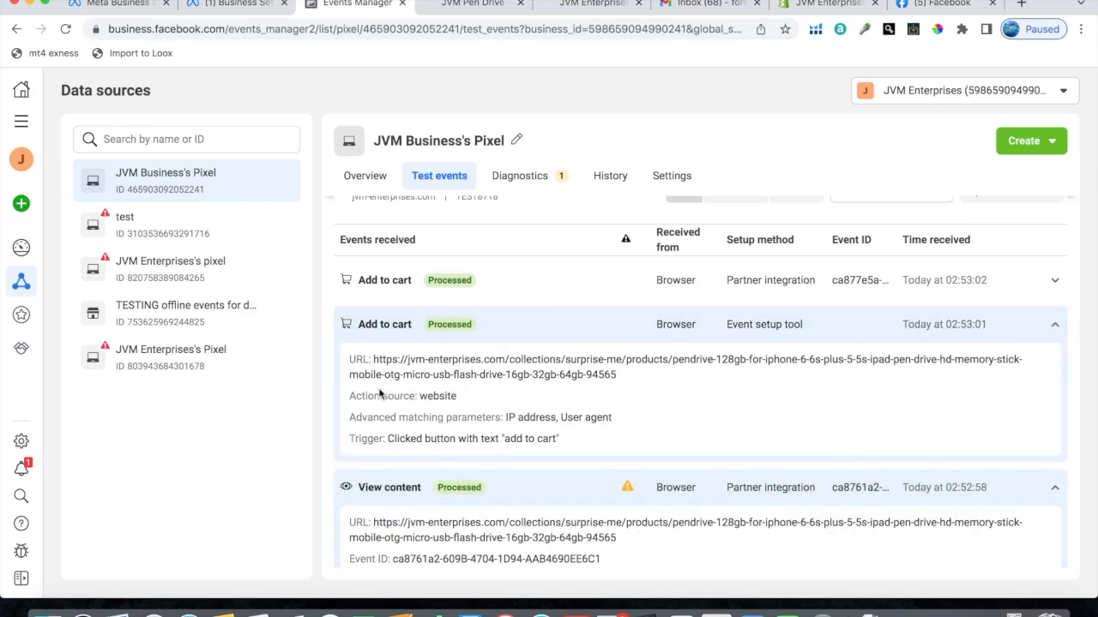
pyautogui.click(393, 342)
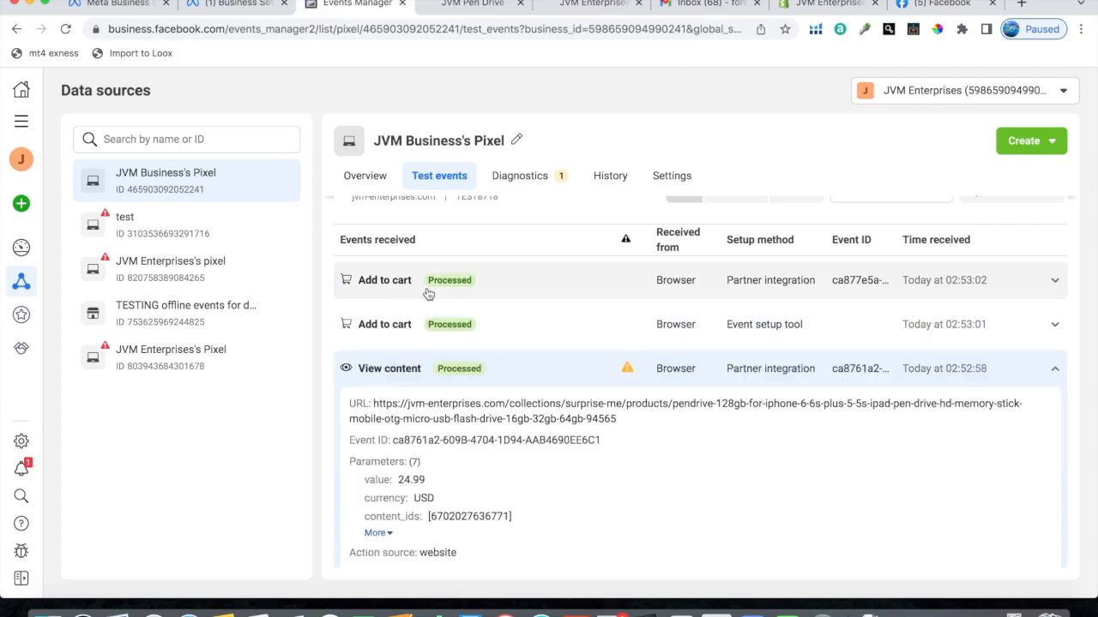
pyautogui.scroll(2, 543, 363)
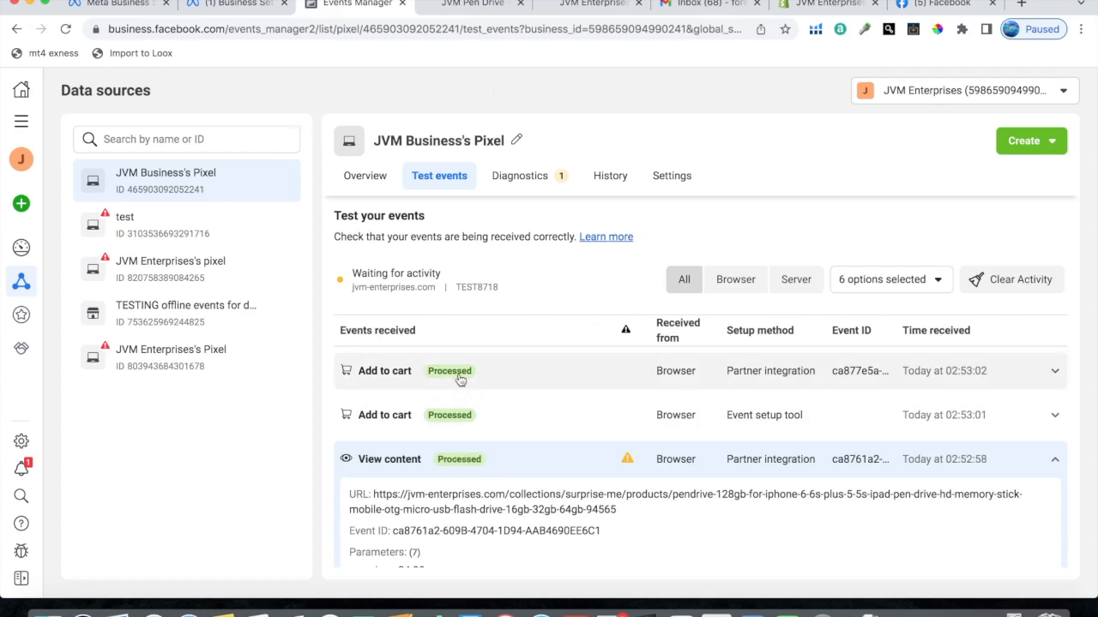
pyautogui.click(382, 459)
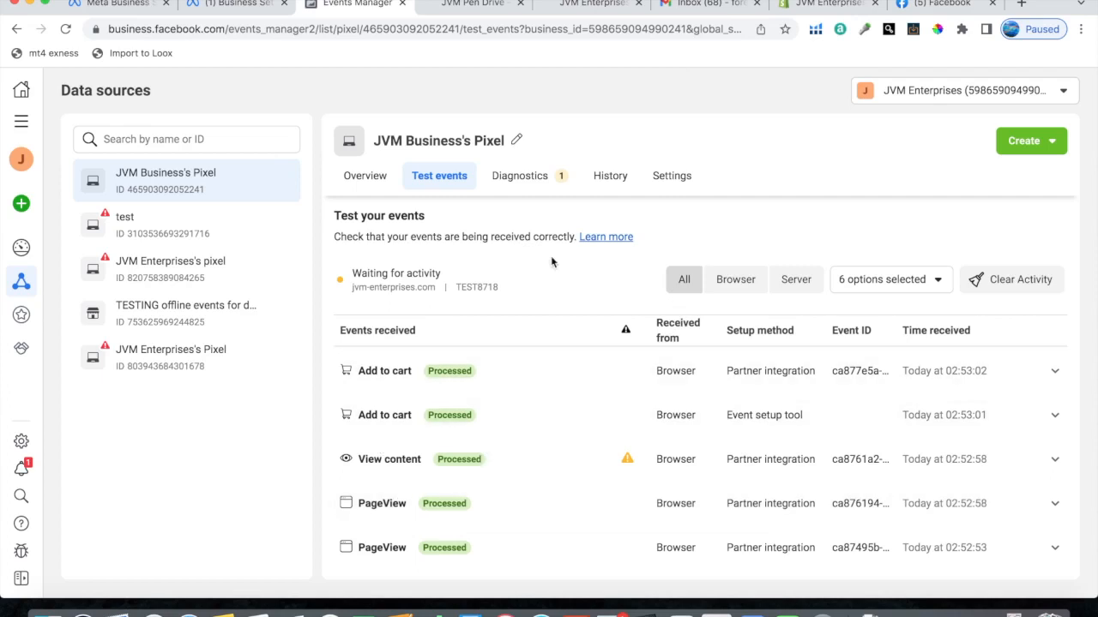
pyautogui.click(365, 175)
pyautogui.scroll(-1, 567, 399)
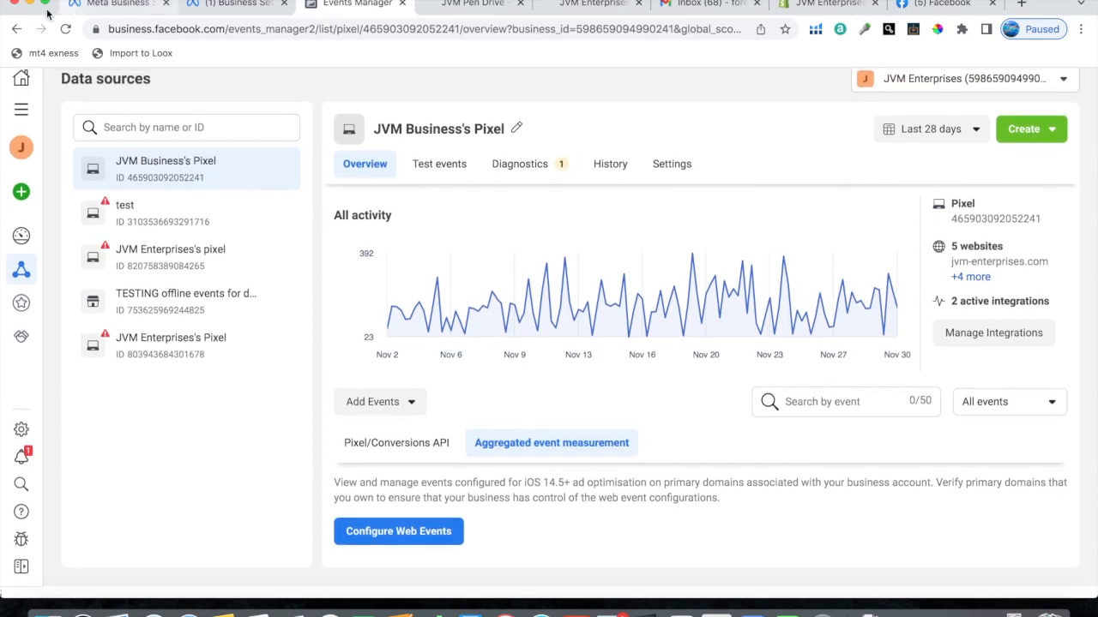
pyautogui.click(65, 28)
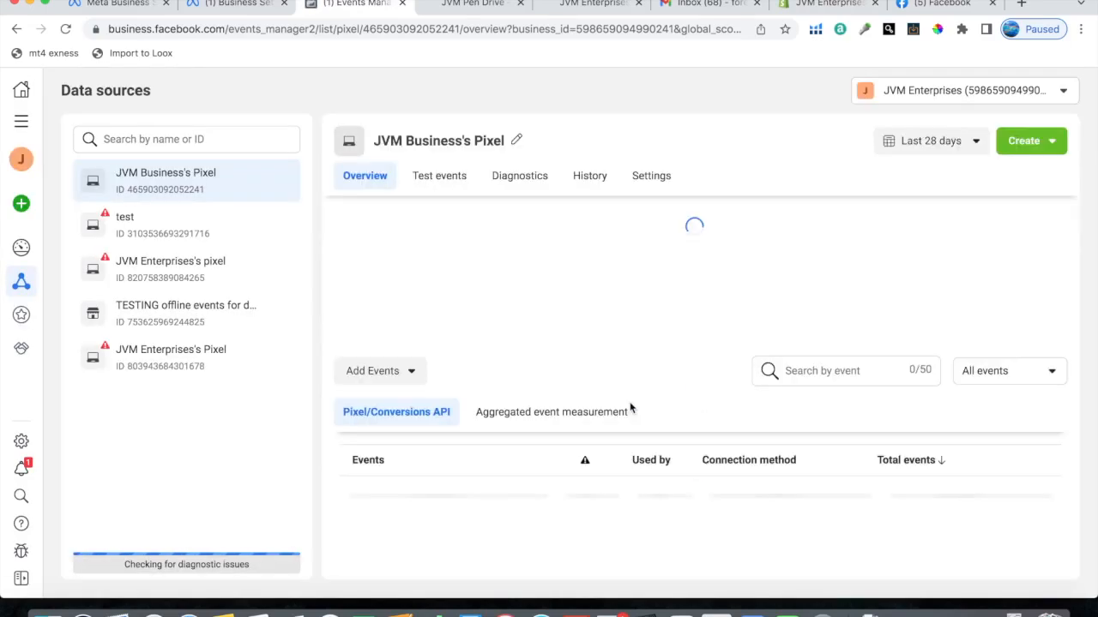
pyautogui.scroll(-5, 620, 440)
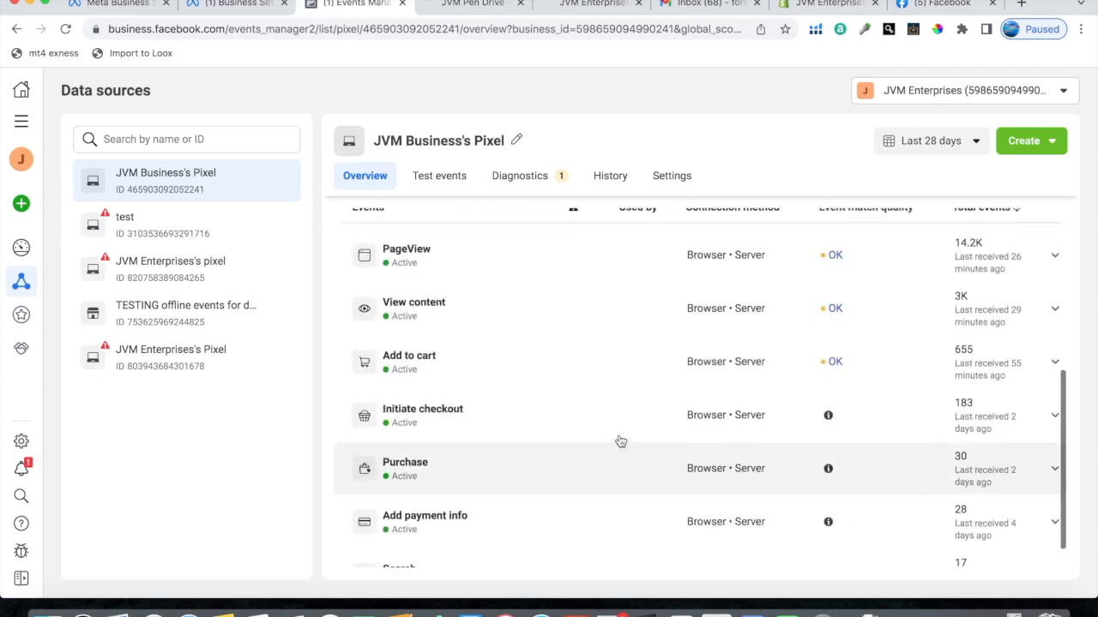
pyautogui.scroll(3, 620, 441)
pyautogui.scroll(1, 620, 441)
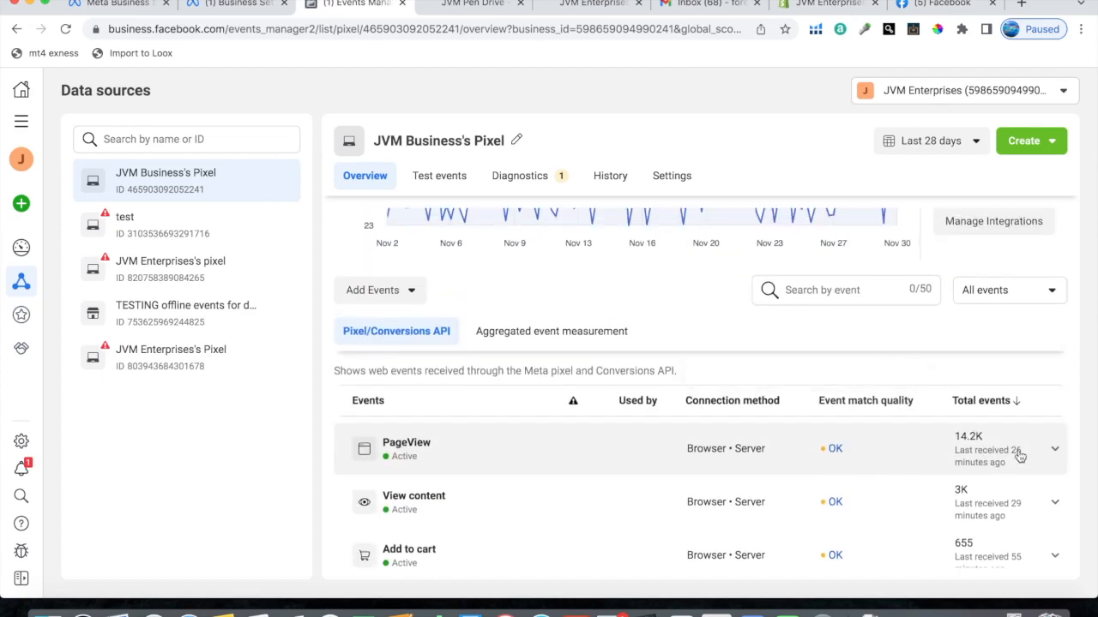